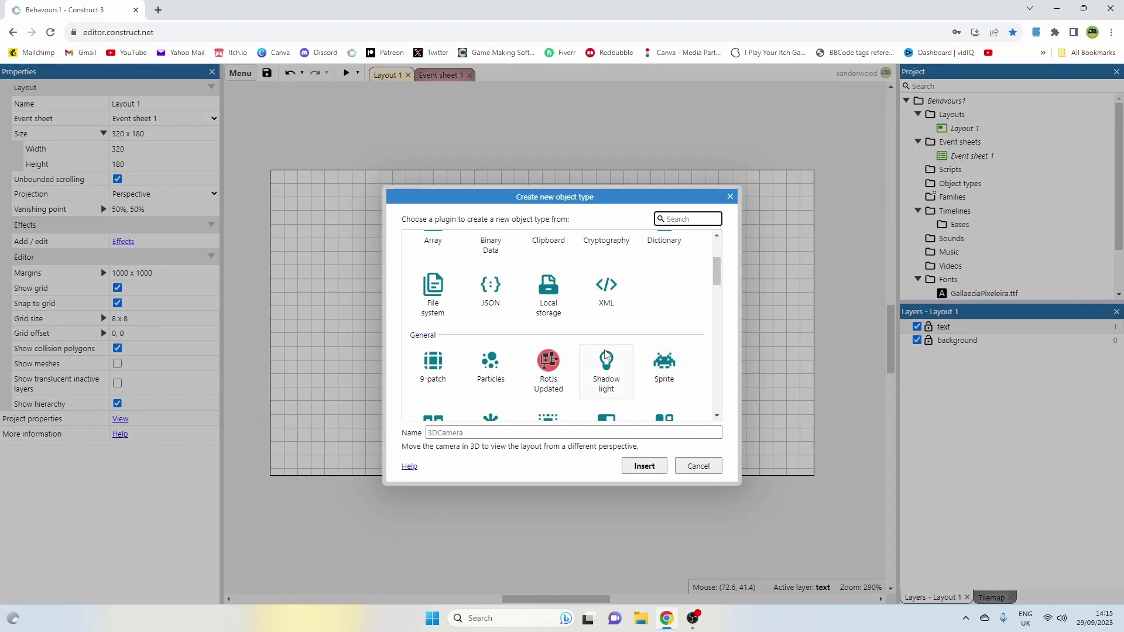
# Insert a Tiled Background on the layout and fill its tile image dark red.
pyautogui.doubleClick(606, 316)
pyautogui.click(417, 346)
pyautogui.click(249, 170)
pyautogui.click(576, 293)
pyautogui.click(892, 77)
# Shape the red block into a 100x24 ground strip with two copies along the bottom.
pyautogui.moveTo(503, 344); pyautogui.dragTo(729, 469)
pyautogui.click(662, 511)
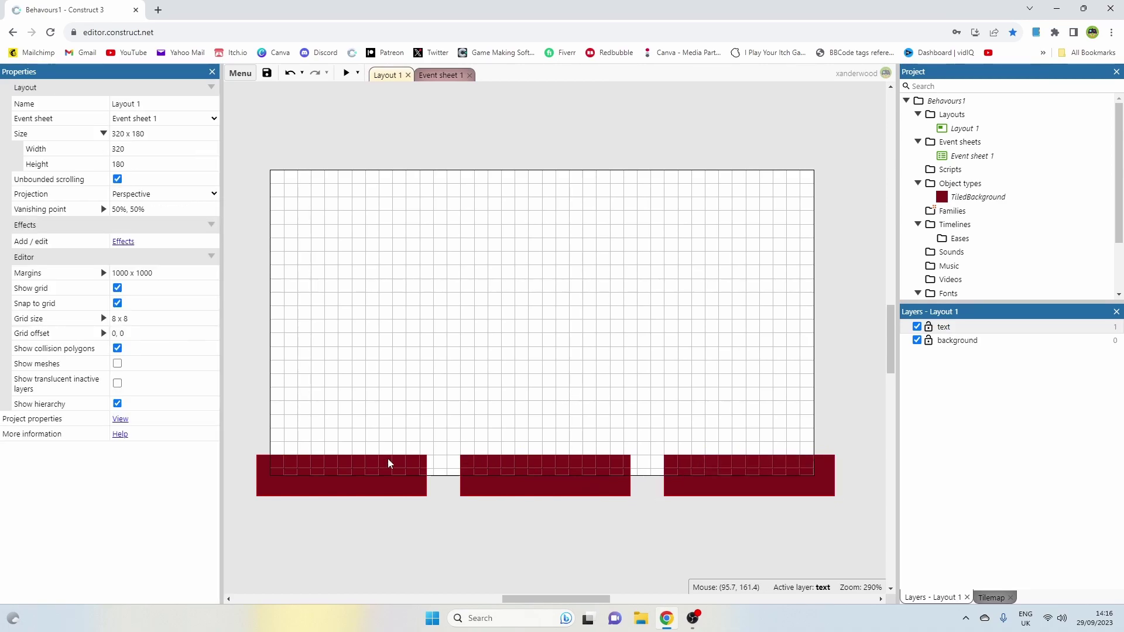
pyautogui.click(338, 483)
# Rename the tiled background object type to 'ground' and give it the Solid behavior.
pyautogui.click(178, 103)
pyautogui.write('ground')
pyautogui.press('Return')
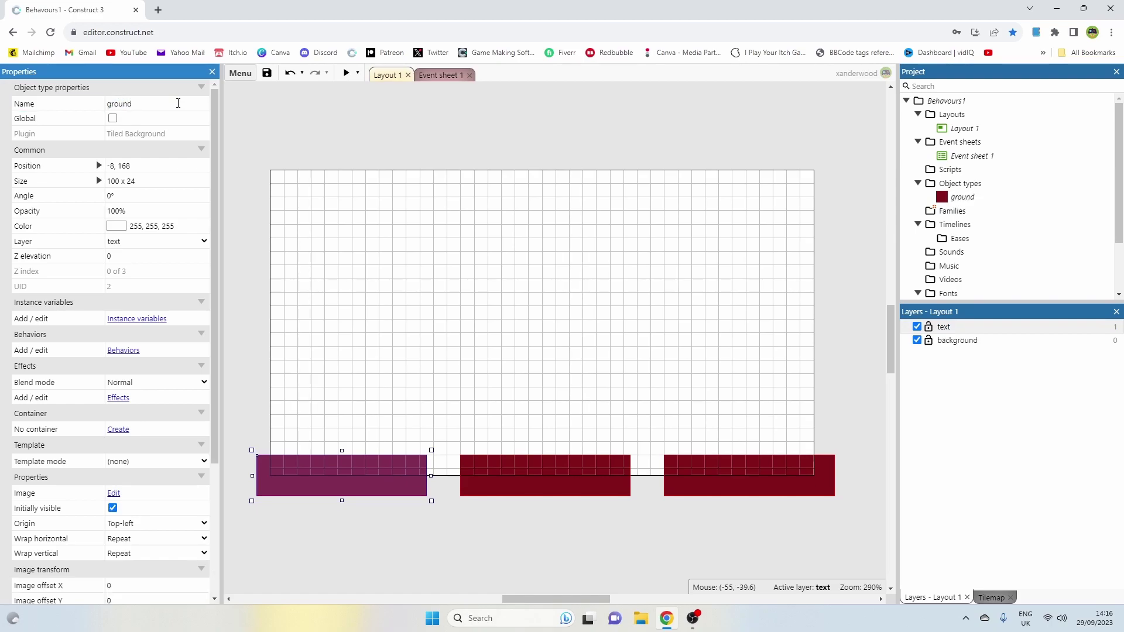
pyautogui.click(124, 350)
pyautogui.click(728, 295)
pyautogui.click(677, 260)
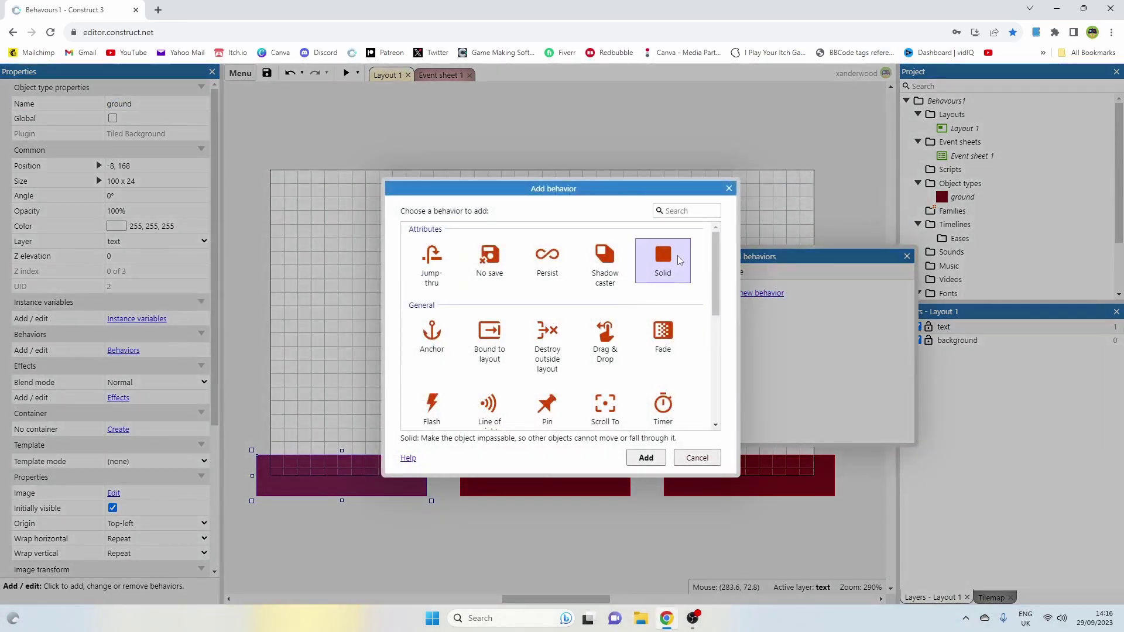
pyautogui.click(678, 260)
pyautogui.click(907, 256)
pyautogui.click(453, 349)
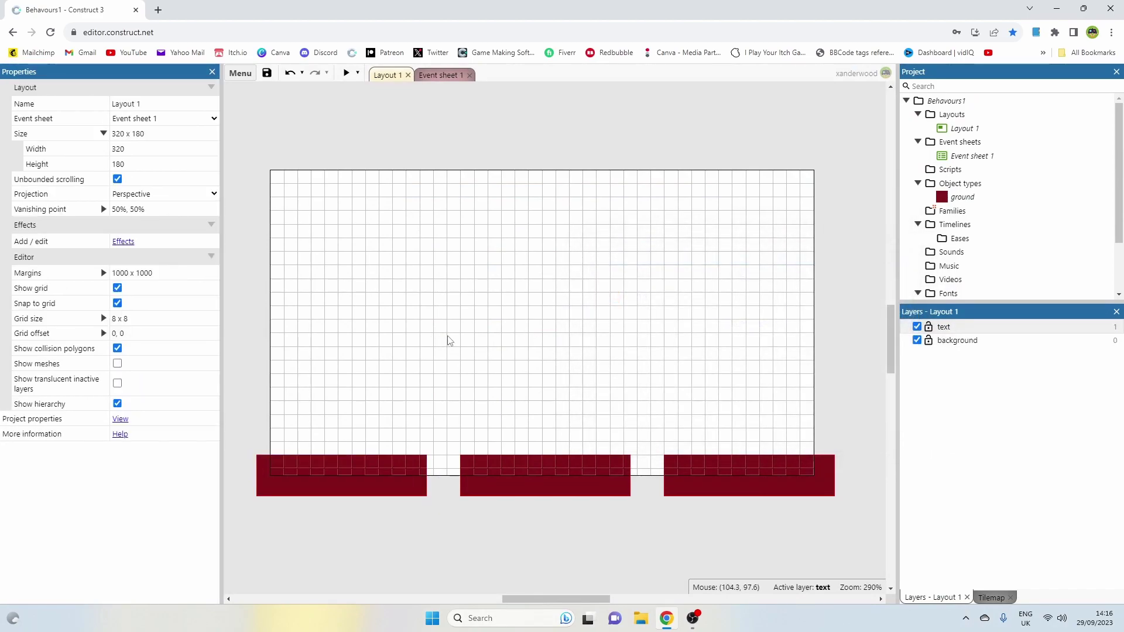
# Insert a Sprite with a 16x16 canvas filled bright green.
pyautogui.doubleClick(451, 322)
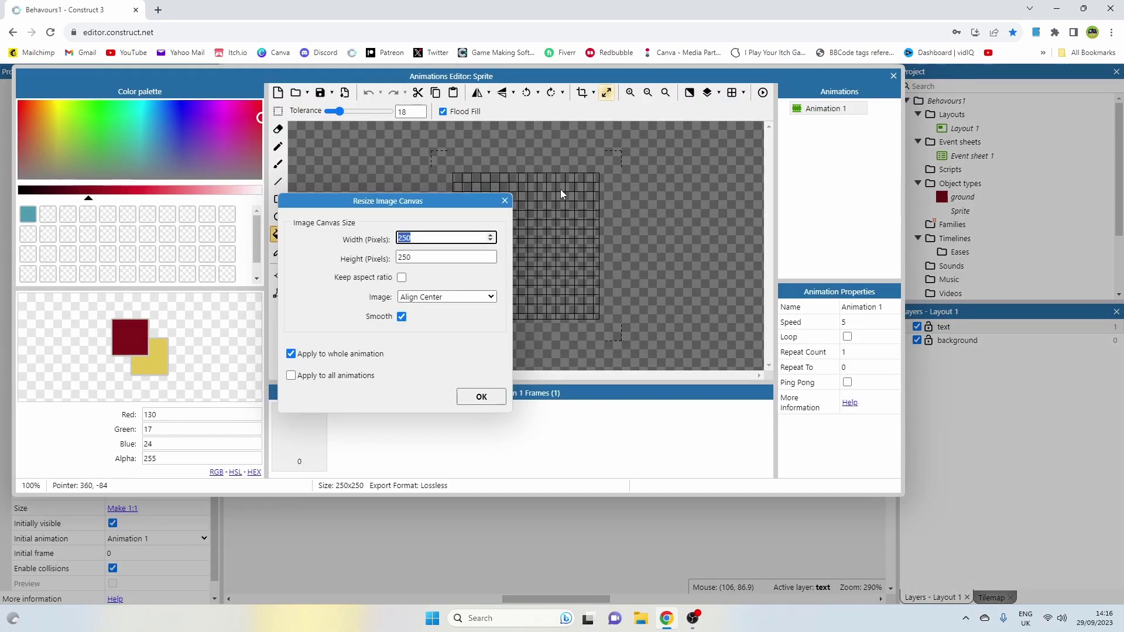
pyautogui.press('BackSpace')
pyautogui.write('66')
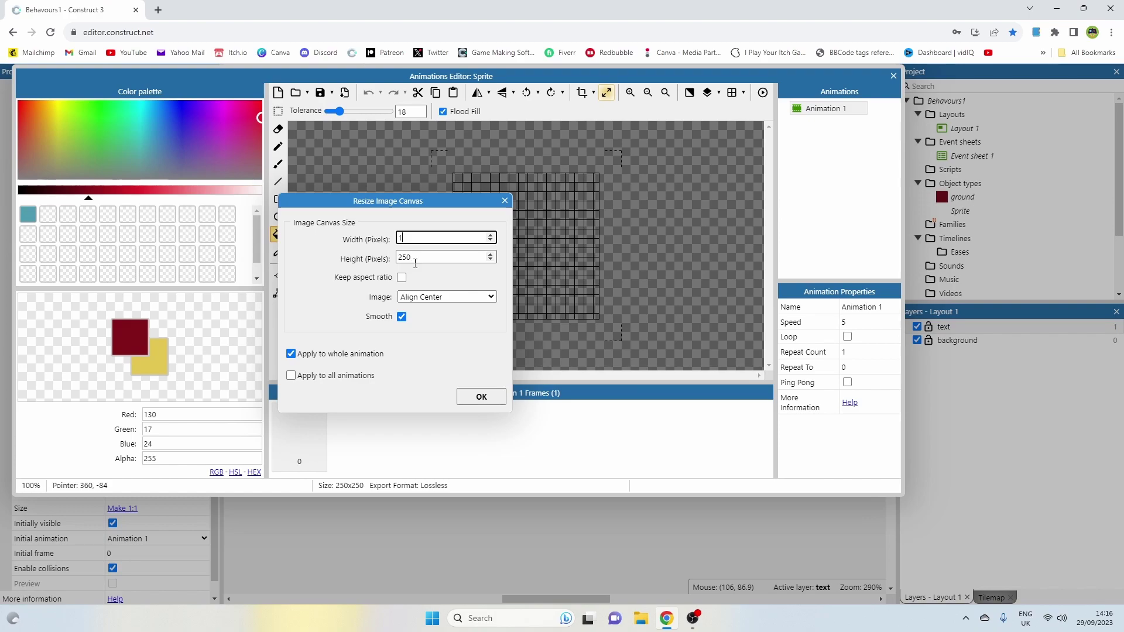
pyautogui.doubleClick(432, 257)
pyautogui.write('16')
pyautogui.press('Return')
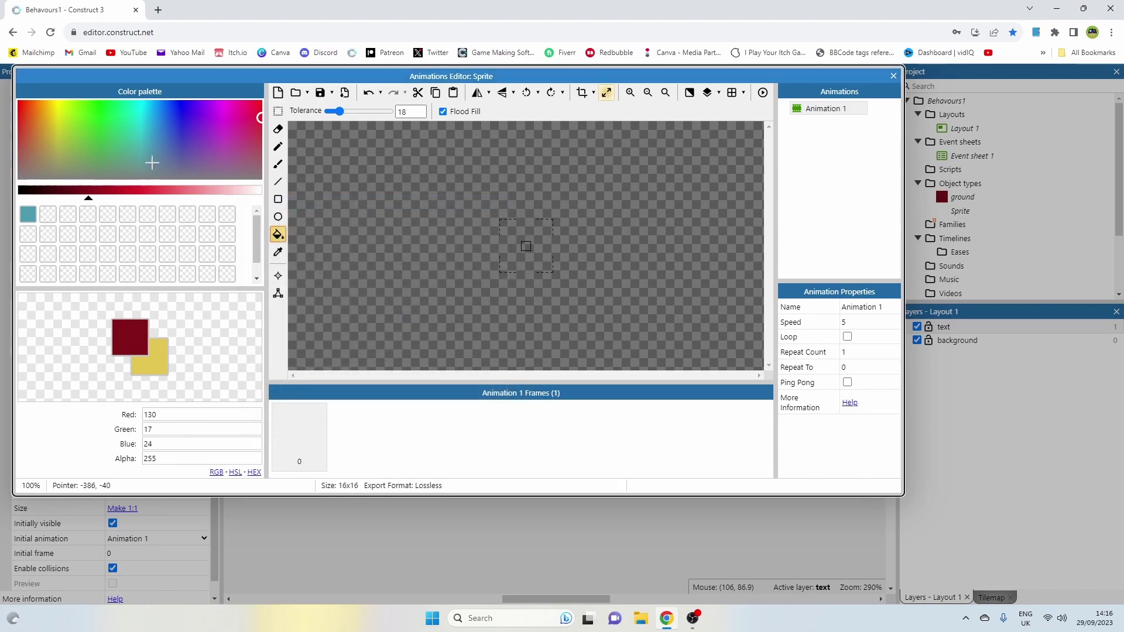
pyautogui.click(91, 103)
pyautogui.click(124, 193)
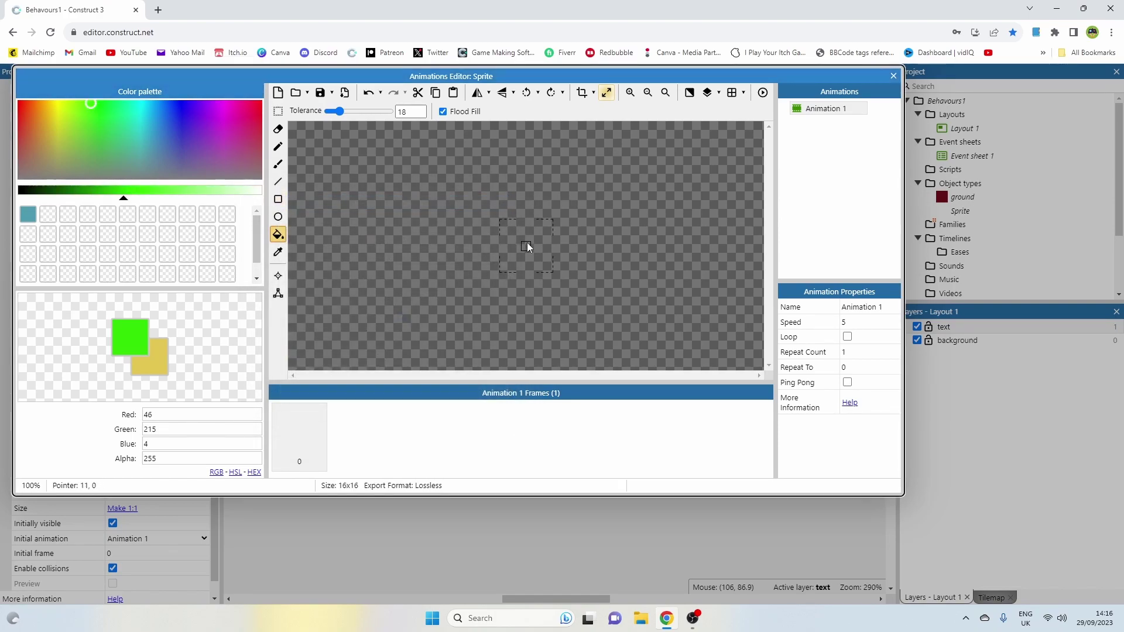
pyautogui.click(526, 246)
pyautogui.click(892, 78)
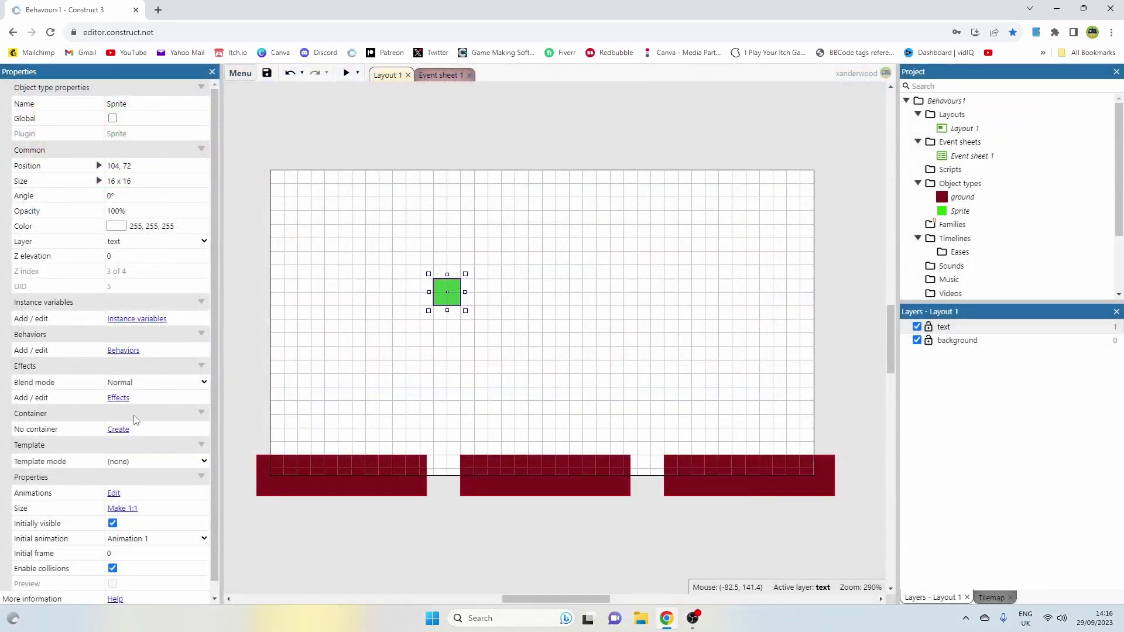
# Give the green sprite the Platform behavior and place it on the left ground platform.
pyautogui.click(123, 352)
pyautogui.click(752, 296)
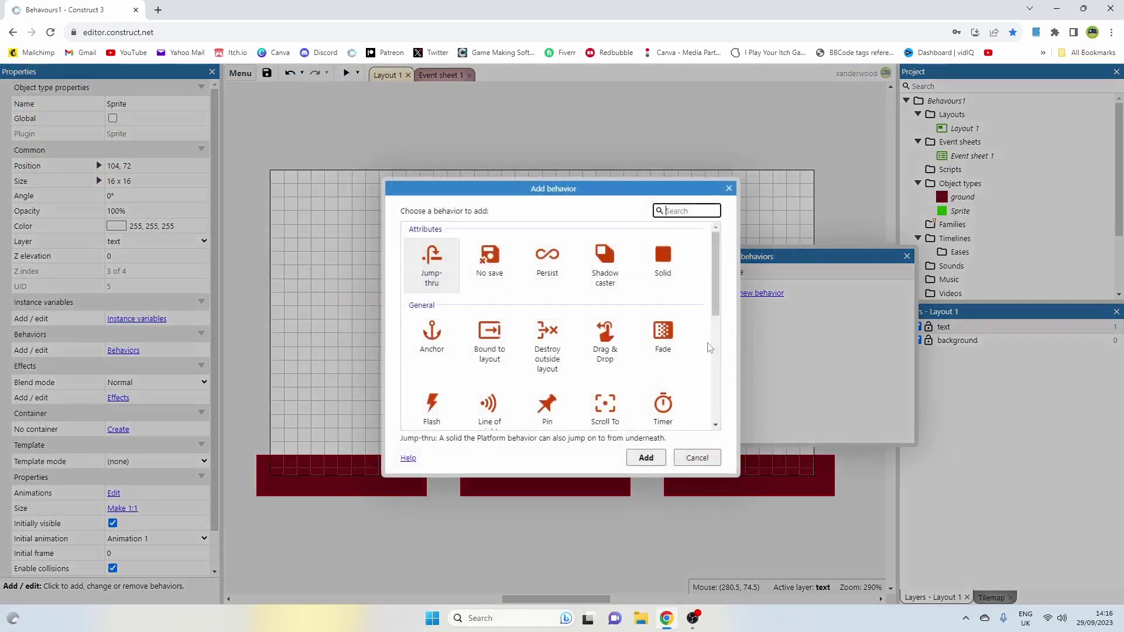
pyautogui.click(644, 457)
pyautogui.click(906, 256)
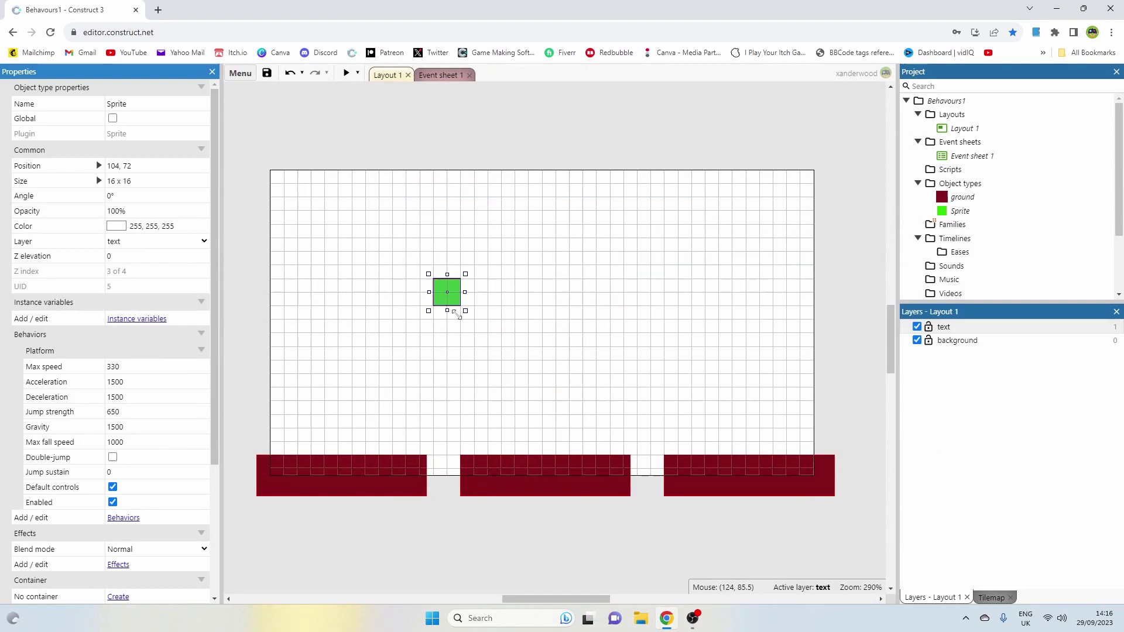
pyautogui.moveTo(446, 292); pyautogui.dragTo(352, 442)
pyautogui.click(132, 367)
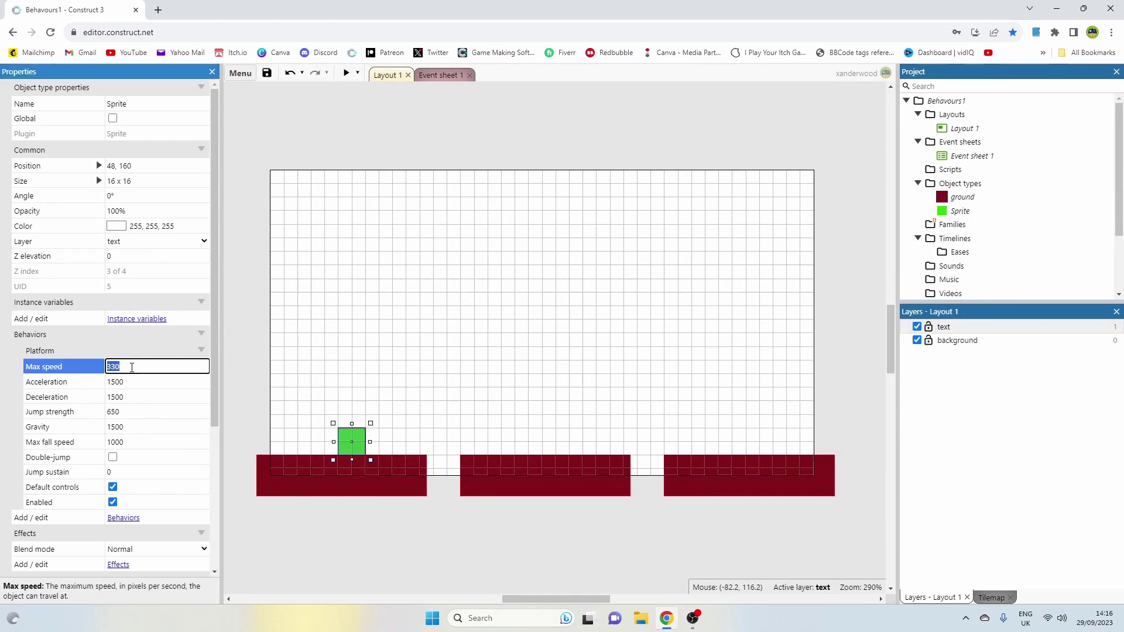
pyautogui.click(385, 415)
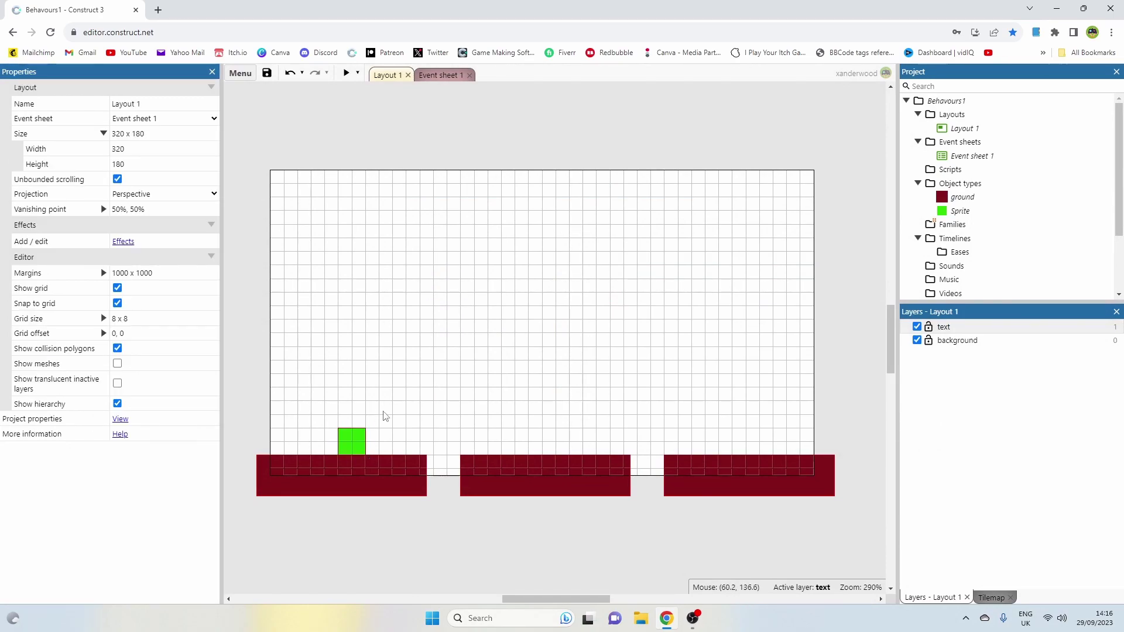
# Preview the game and test the player's run and jump.
pyautogui.click(346, 73)
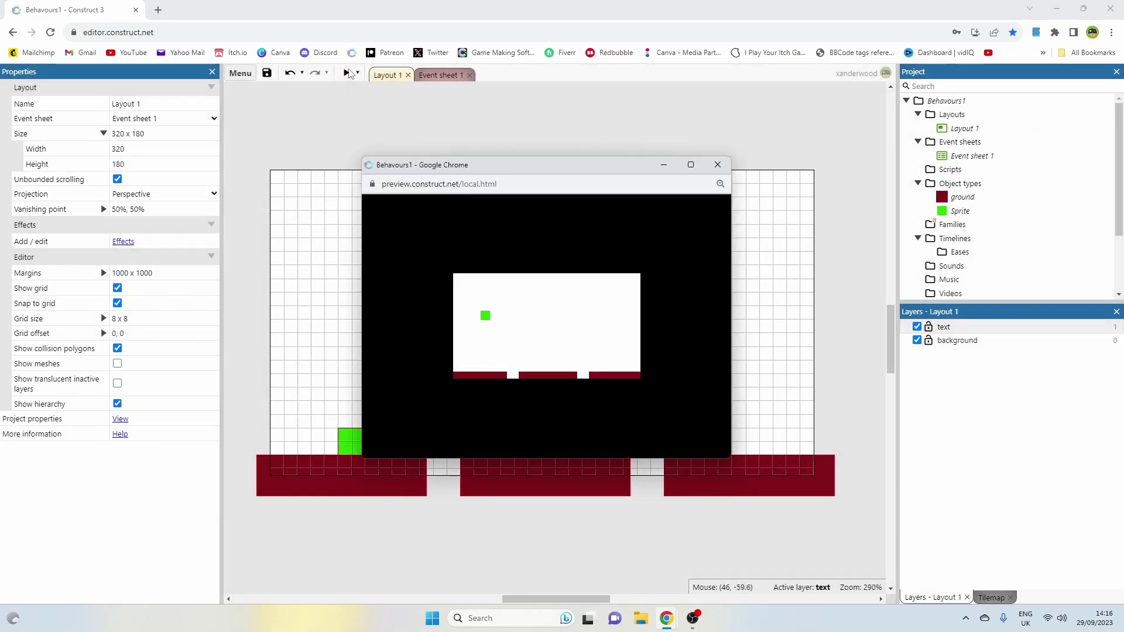
pyautogui.press('Right')
pyautogui.press('Up')
pyautogui.click(718, 165)
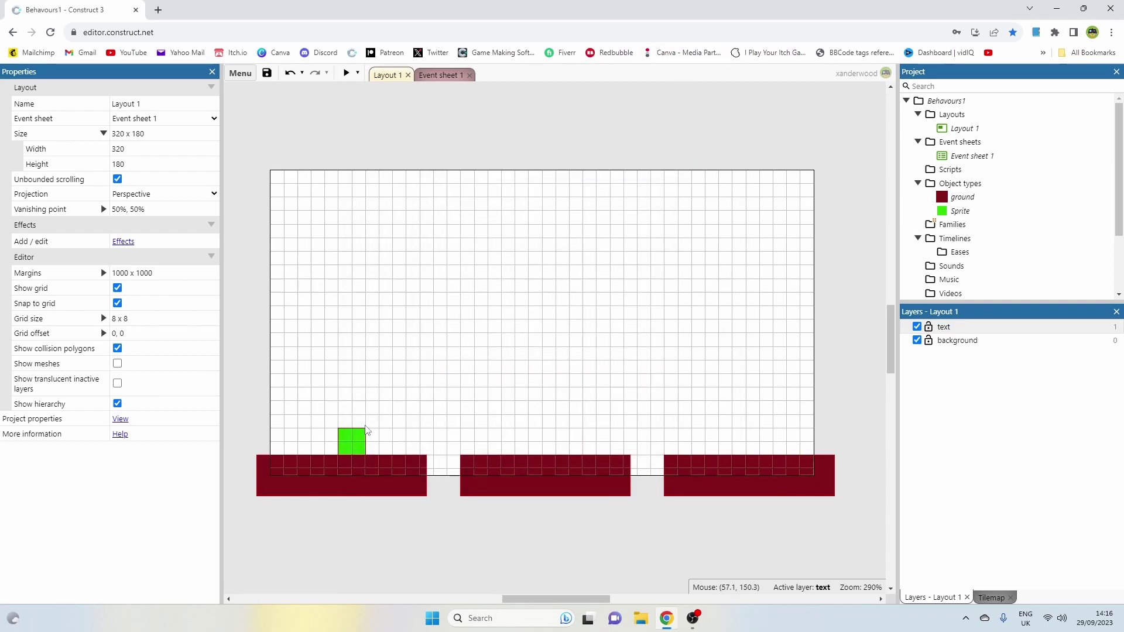
# Set the sprite's Platform max speed to 120 and jump strength to 300.
pyautogui.click(355, 438)
pyautogui.click(141, 367)
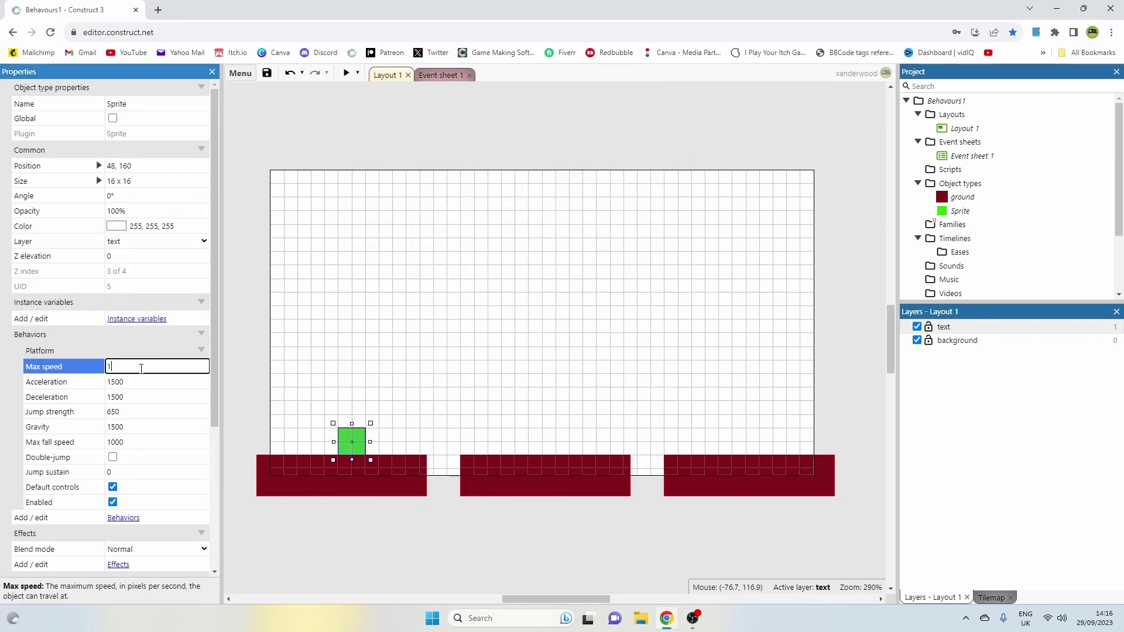
pyautogui.click(130, 411)
pyautogui.write('300')
pyautogui.press('Tab')
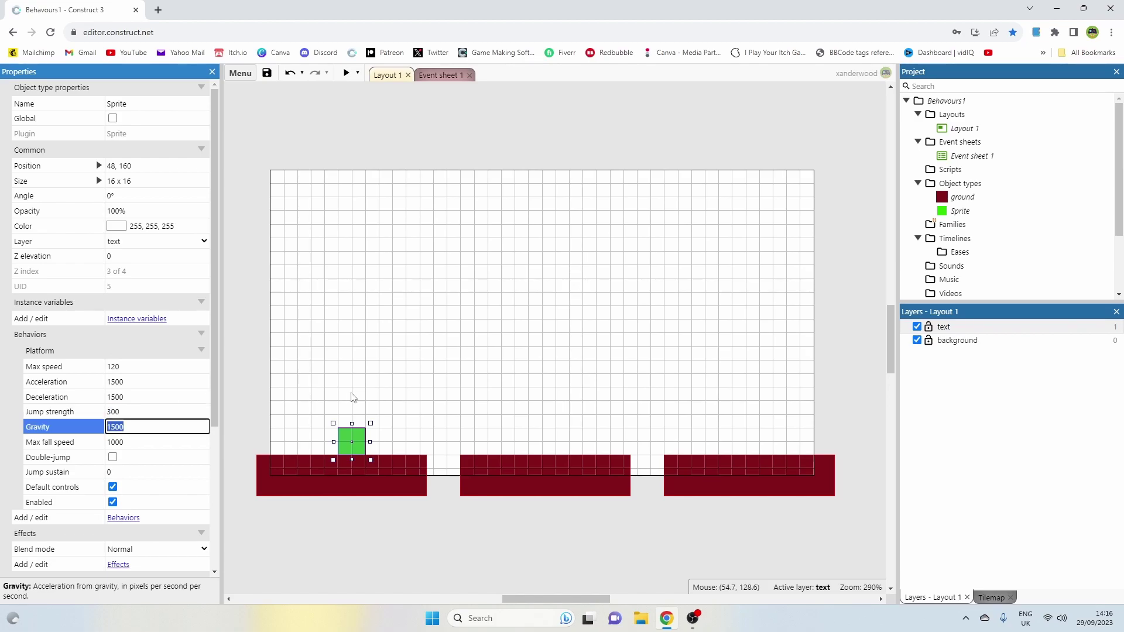
# Preview again, running and jumping left and right across the gap to test the new values.
pyautogui.click(347, 73)
pyautogui.moveTo(730, 157); pyautogui.dragTo(1081, 29)
pyautogui.moveTo(637, 39); pyautogui.dragTo(476, 59)
pyautogui.press('Right')
pyautogui.press('Up')
pyautogui.press('Right')
pyautogui.press('Up')
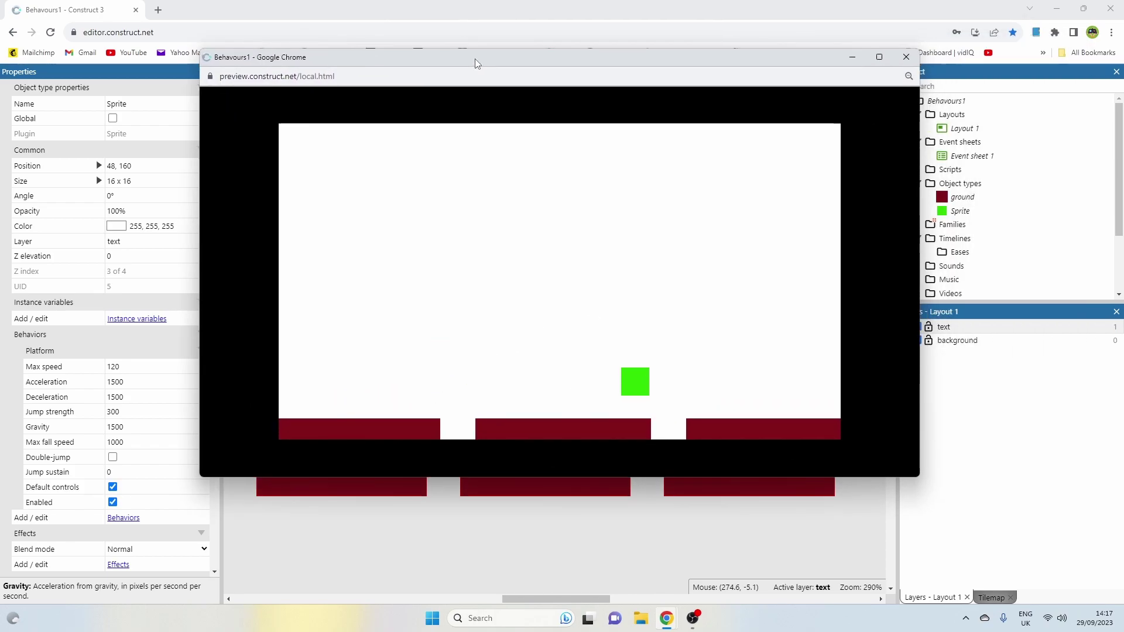
pyautogui.press('Left')
pyautogui.press('Up')
pyautogui.press('Left')
pyautogui.press('Right')
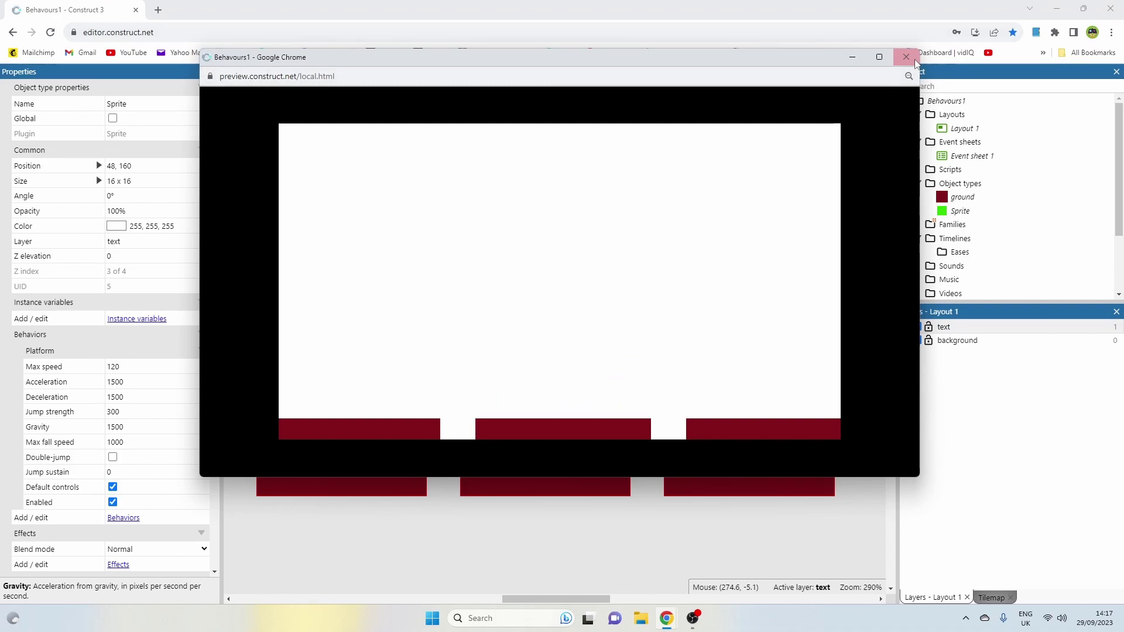
pyautogui.click(915, 61)
pyautogui.click(281, 301)
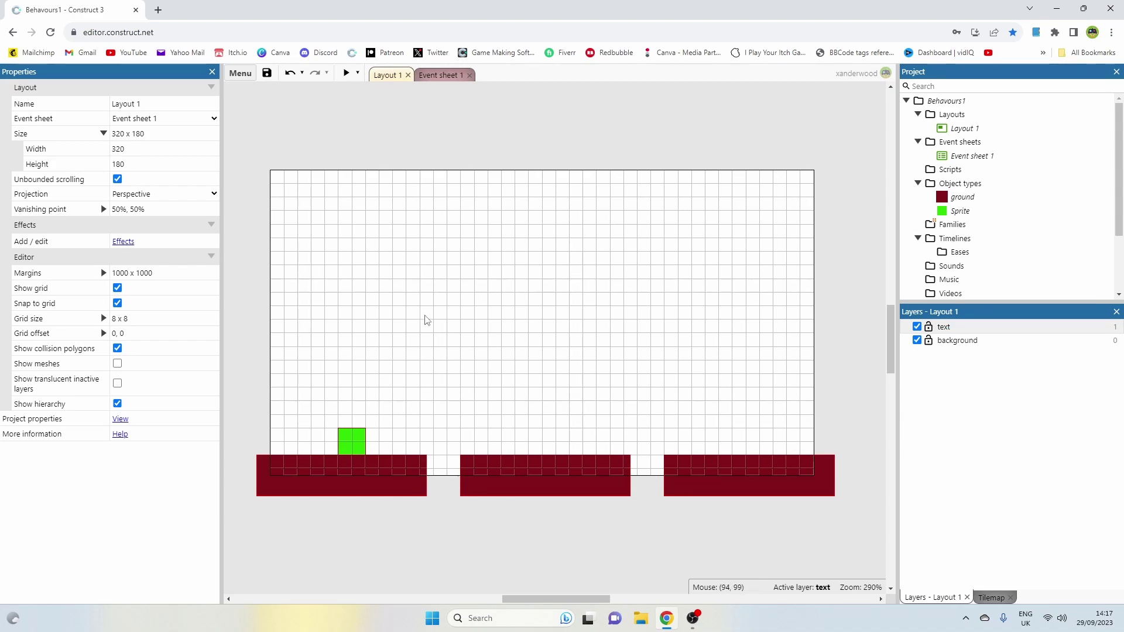
# Move the player aside and insert a new Sprite2 with a 16x16 canvas.
pyautogui.moveTo(357, 433); pyautogui.dragTo(473, 374)
pyautogui.click(301, 373)
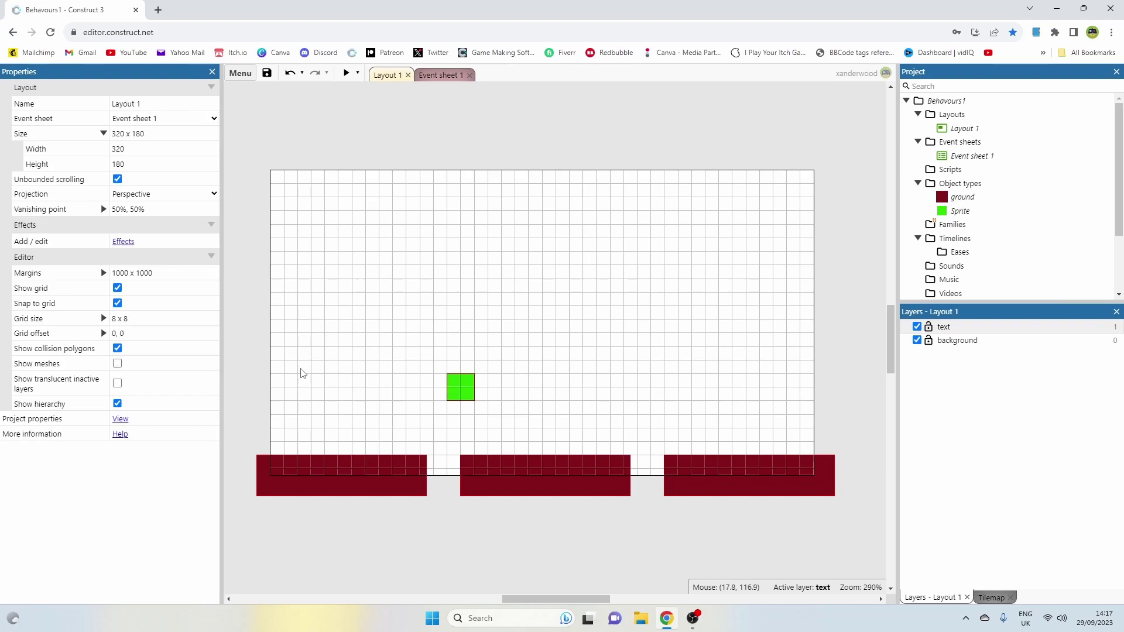
pyautogui.doubleClick(340, 364)
pyautogui.scroll(-5, 647, 300)
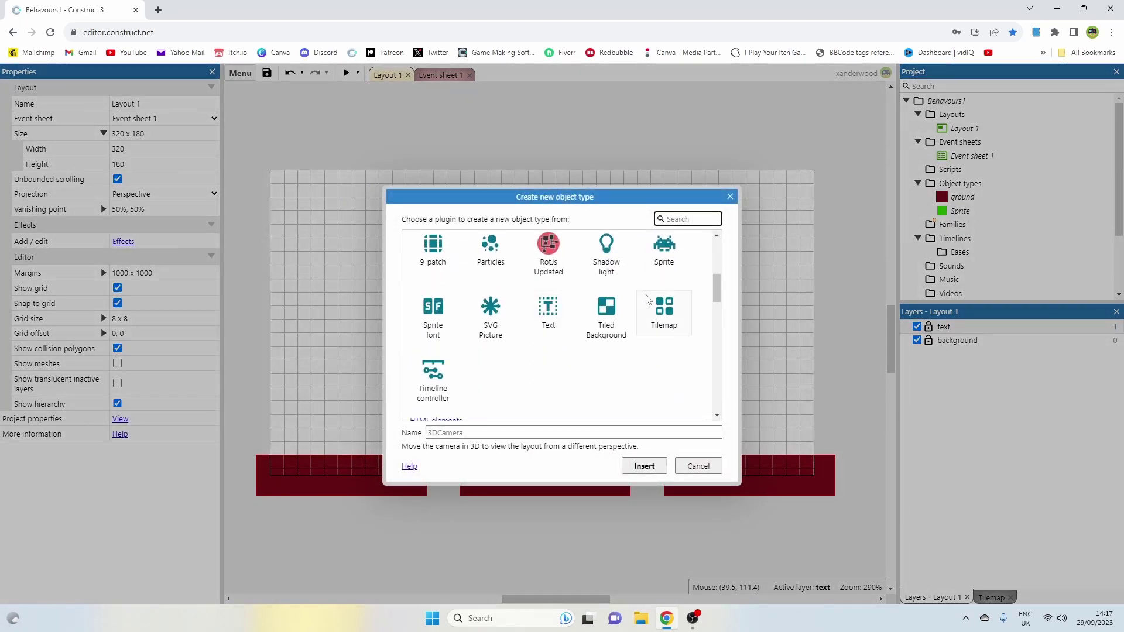
pyautogui.doubleClick(664, 246)
pyautogui.click(382, 318)
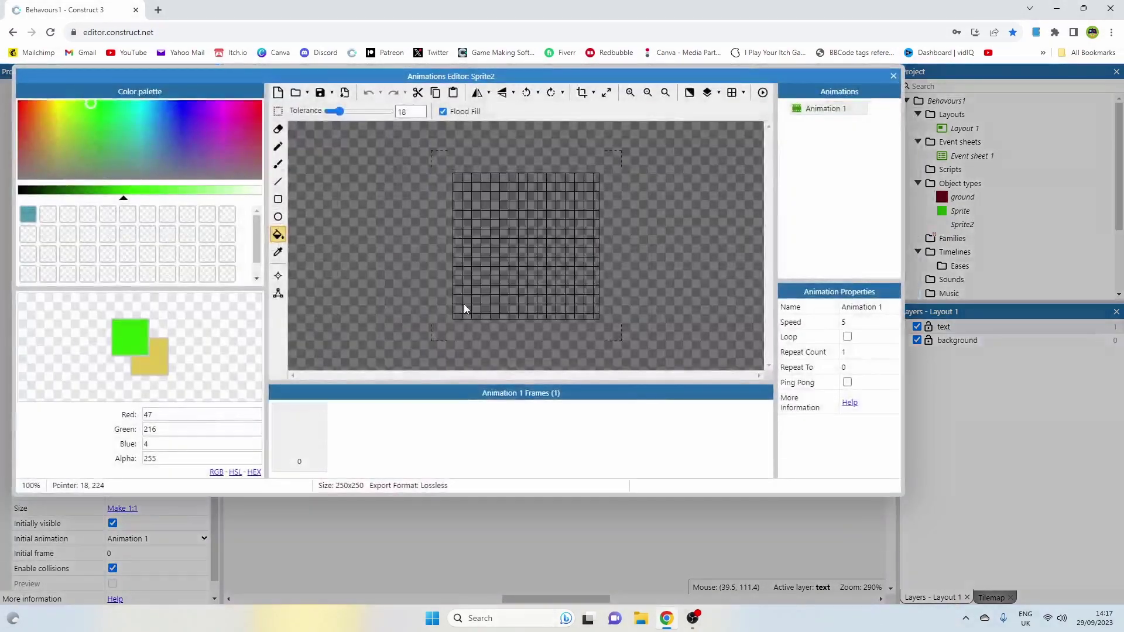
pyautogui.click(606, 91)
pyautogui.write('16')
pyautogui.doubleClick(417, 258)
pyautogui.write('16')
pyautogui.press('Return')
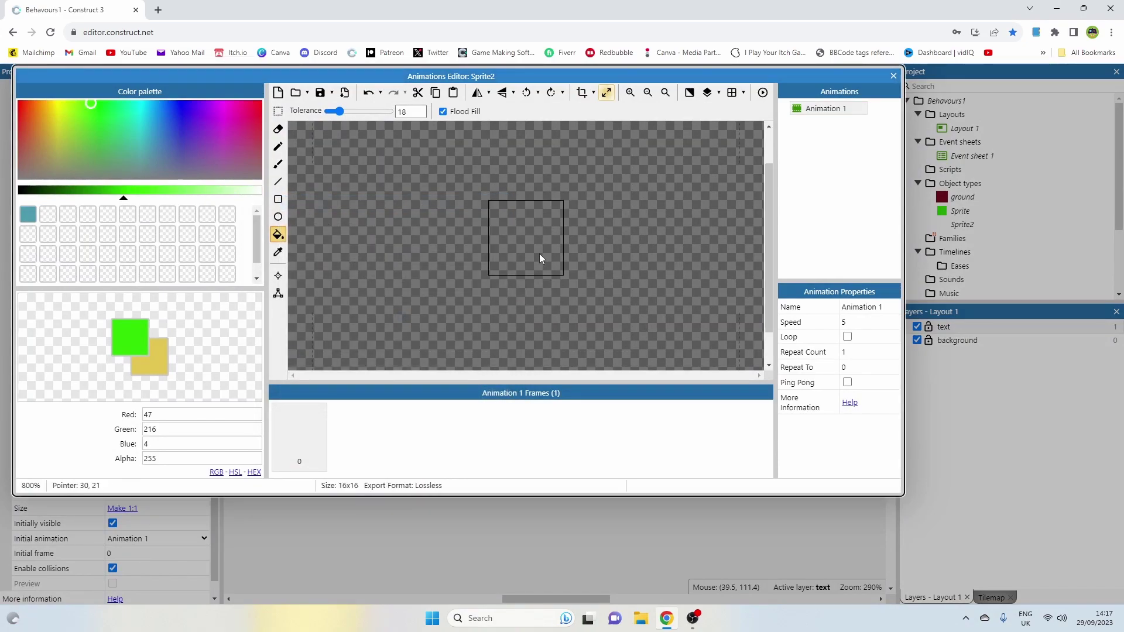
# Draw a thin dark green vertical bar as Sprite2's image and set it on the left ground.
pyautogui.click(278, 200)
pyautogui.click(47, 191)
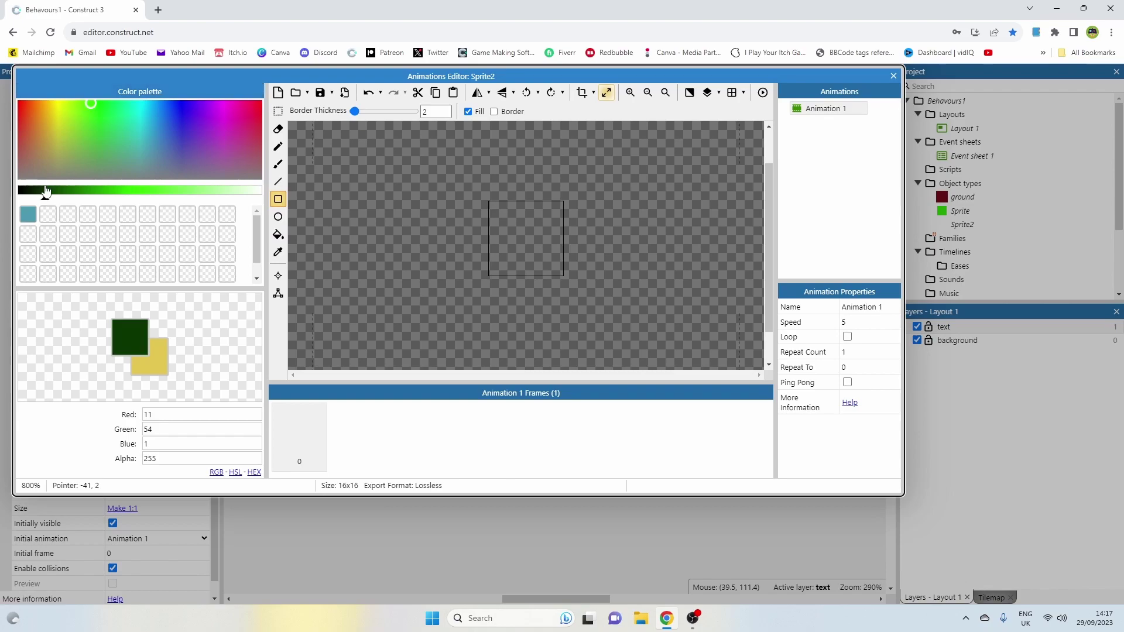
pyautogui.moveTo(521, 206); pyautogui.dragTo(532, 279)
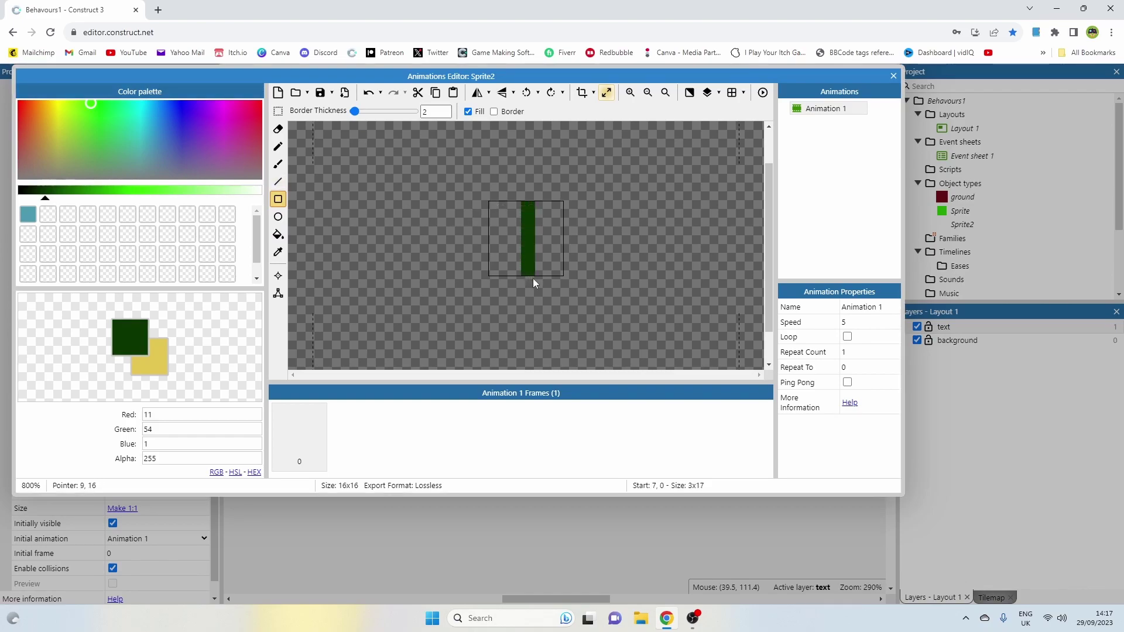
pyautogui.click(893, 77)
pyautogui.click(431, 293)
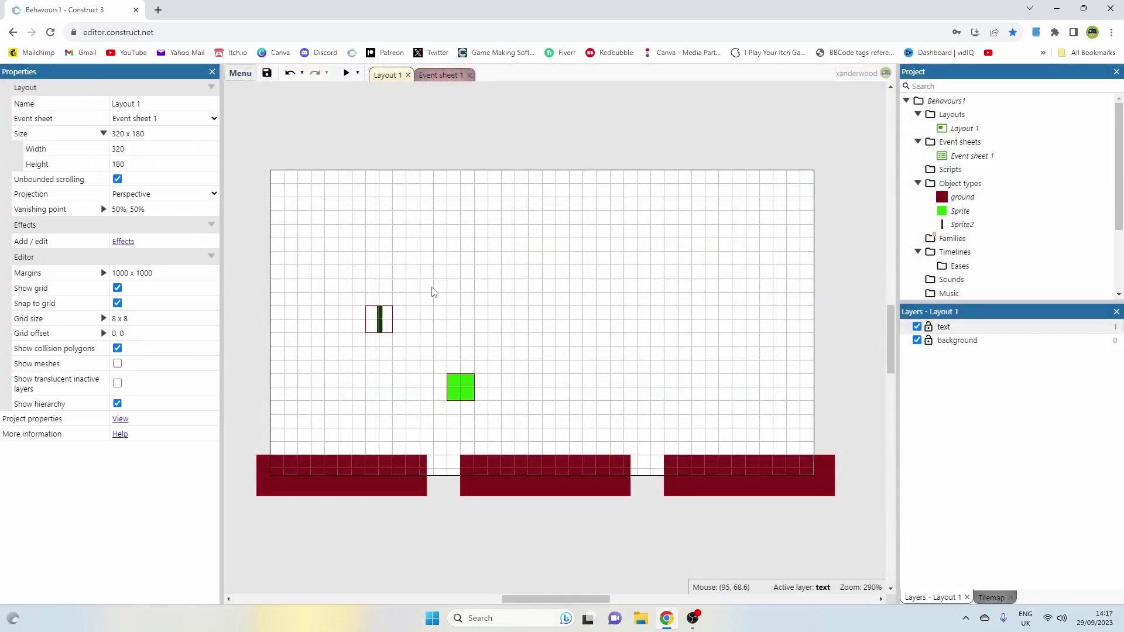
pyautogui.click(317, 410)
pyautogui.moveTo(318, 410); pyautogui.dragTo(304, 451)
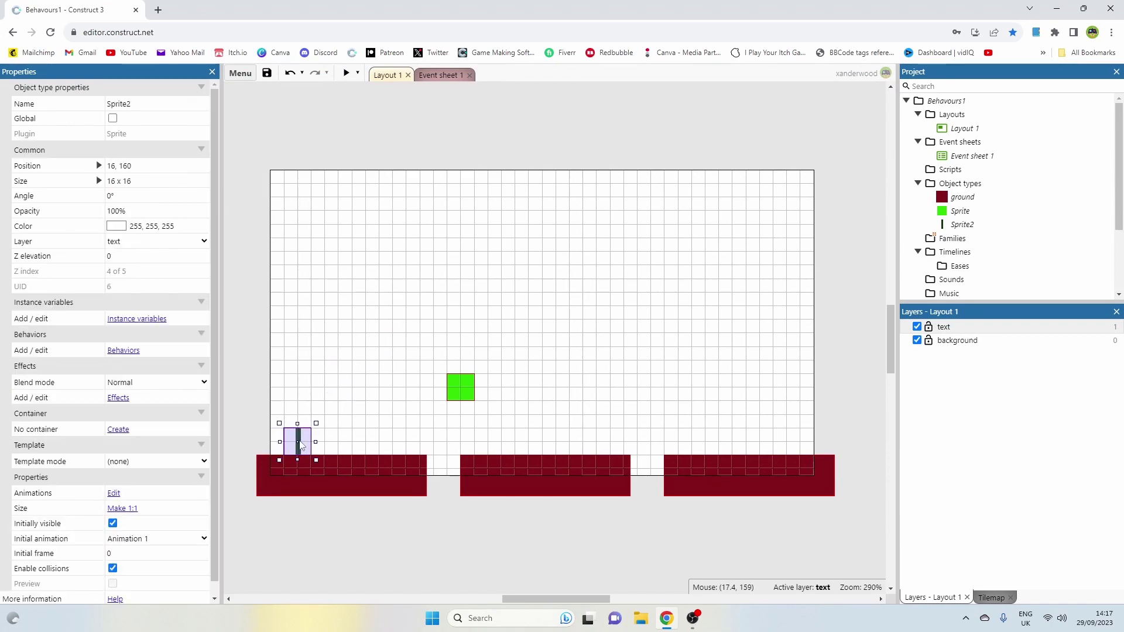
# Rename the Sprite2 object type to 'checkpoint'.
pyautogui.click(139, 105)
pyautogui.write('checkpoint')
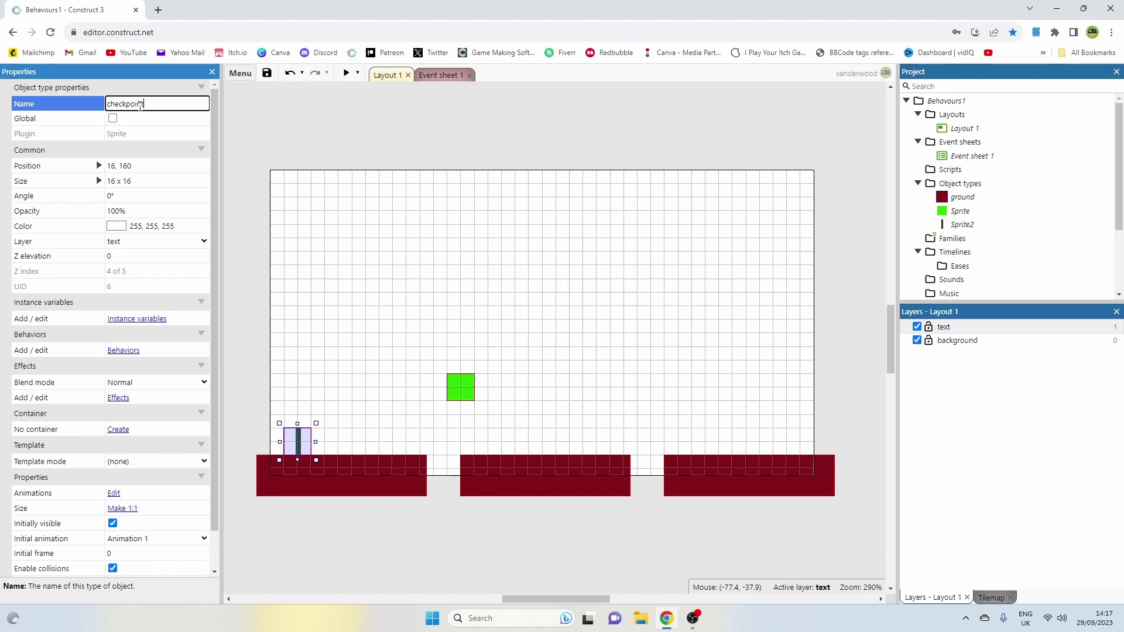
pyautogui.press('Return')
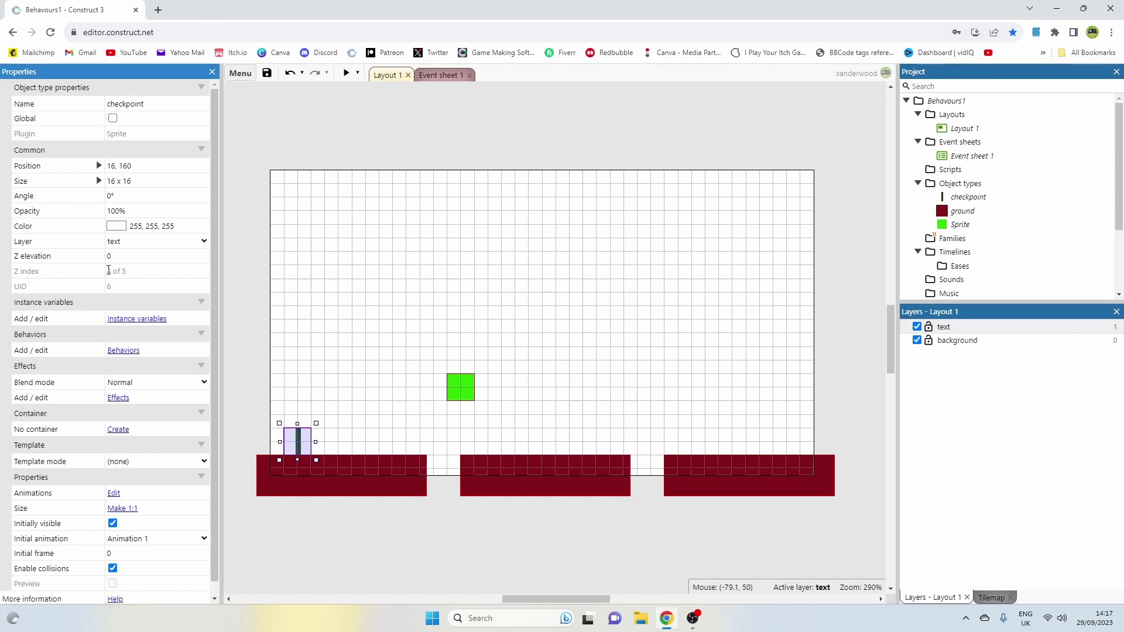
# Add a Number instance variable ID with initial value 0 to checkpoint.
pyautogui.click(134, 319)
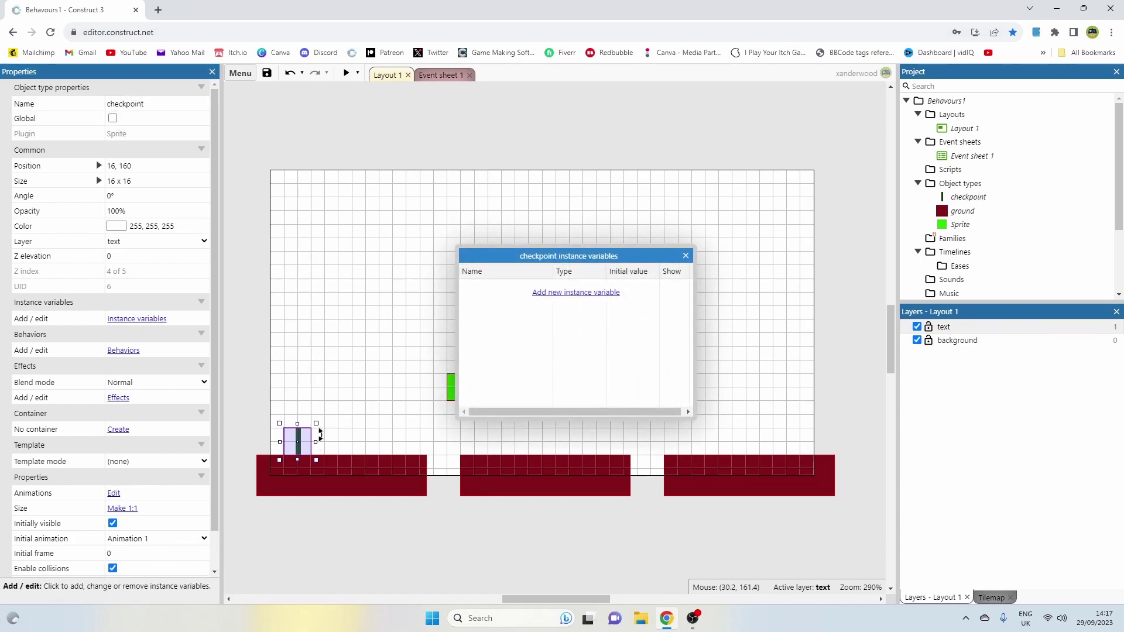
pyautogui.click(584, 293)
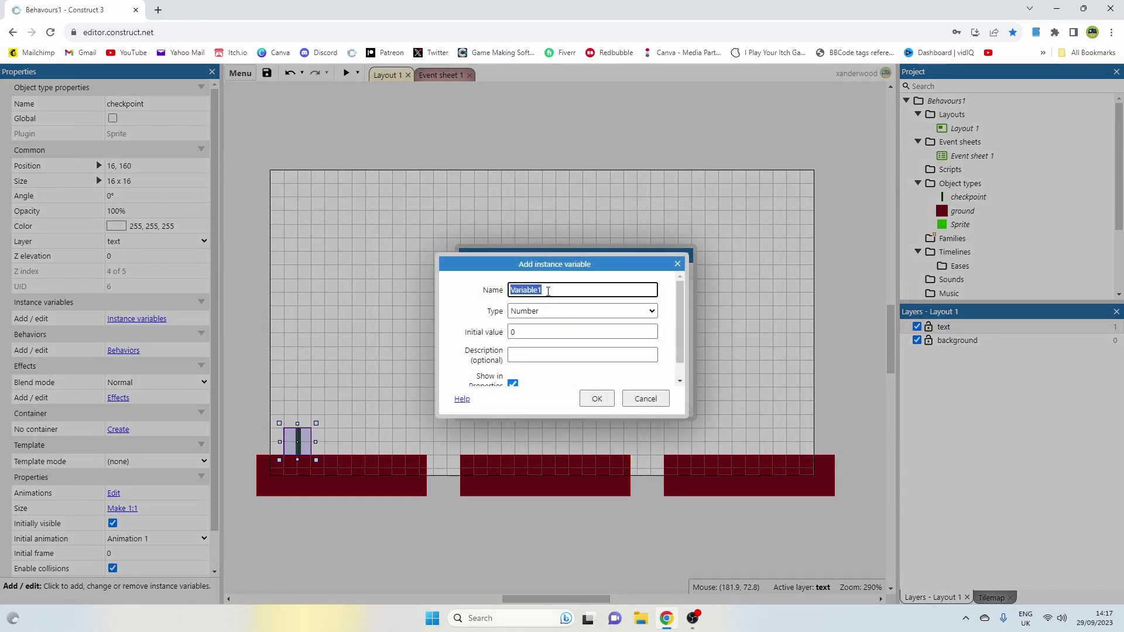
pyautogui.press('BackSpace')
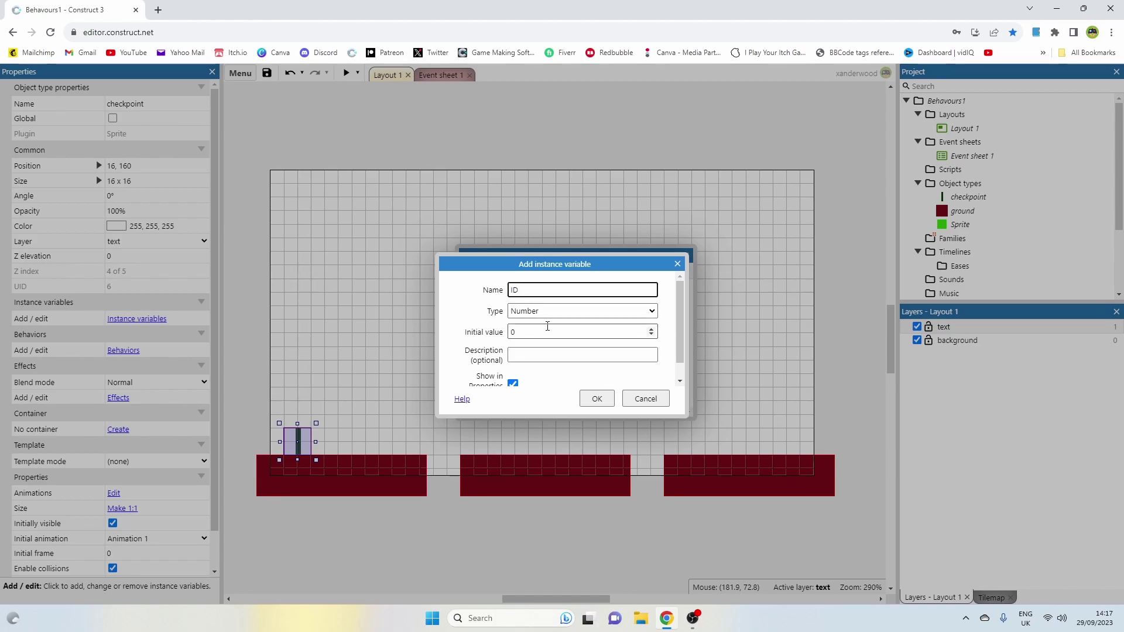
pyautogui.click(597, 399)
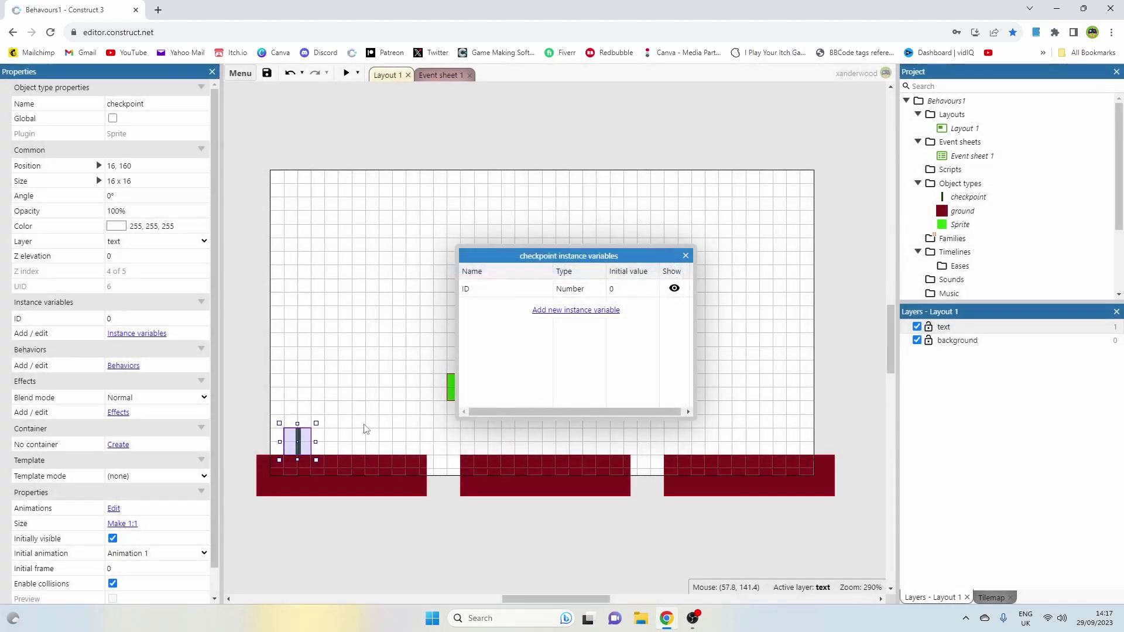
pyautogui.click(685, 256)
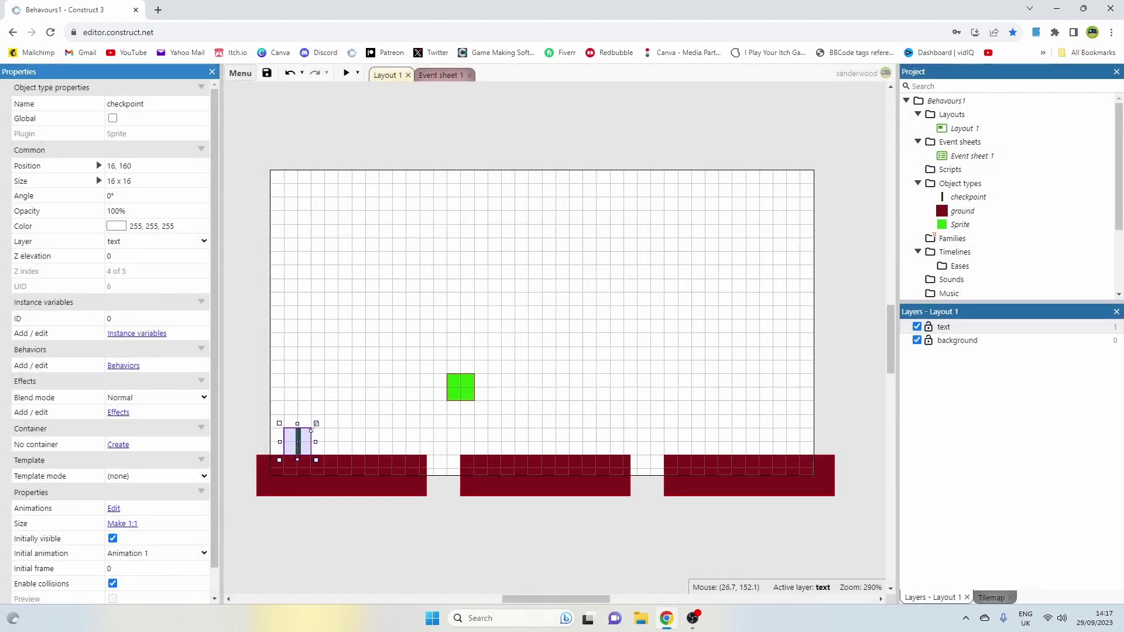
# Copy the checkpoint onto the middle and right ground platforms.
pyautogui.keyDown('ctrl'); pyautogui.moveTo(295, 442); pyautogui.dragTo(683, 435); pyautogui.keyUp('ctrl')
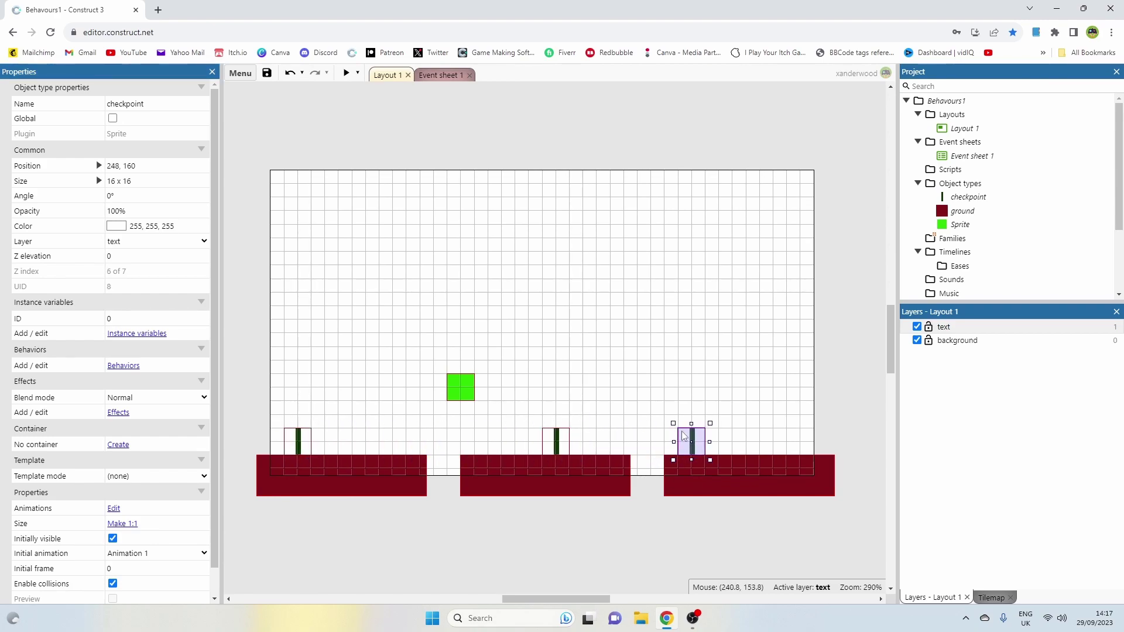
pyautogui.moveTo(550, 449); pyautogui.dragTo(482, 449)
pyautogui.click(485, 457)
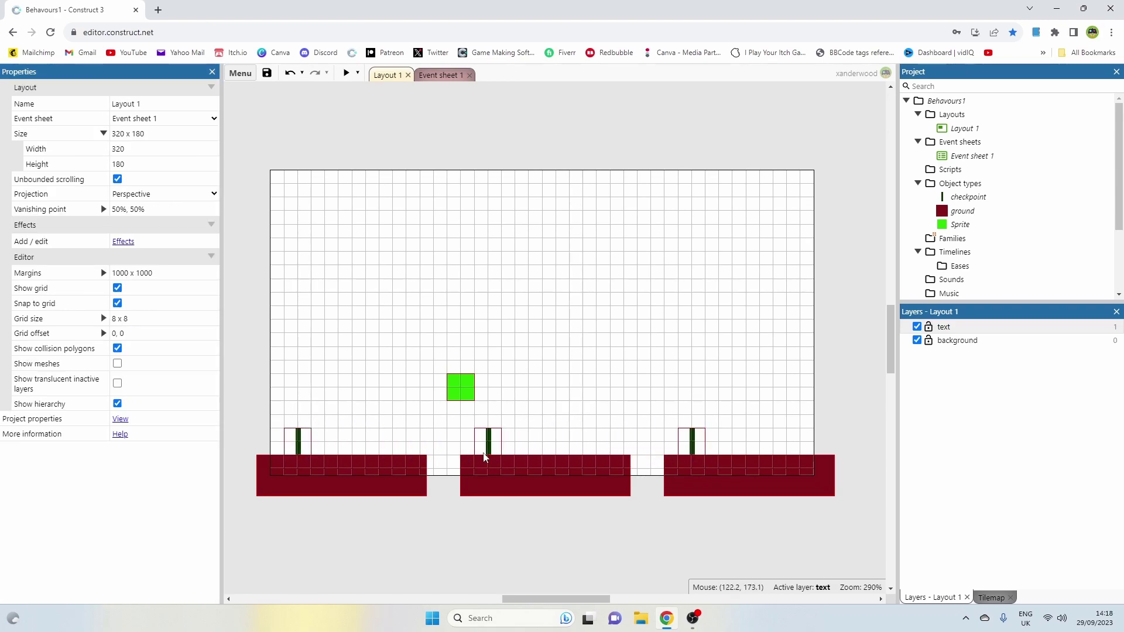
# Set the middle checkpoint's ID to 1 and the right one's to 2, then move the player beside the first.
pyautogui.click(486, 451)
pyautogui.click(130, 316)
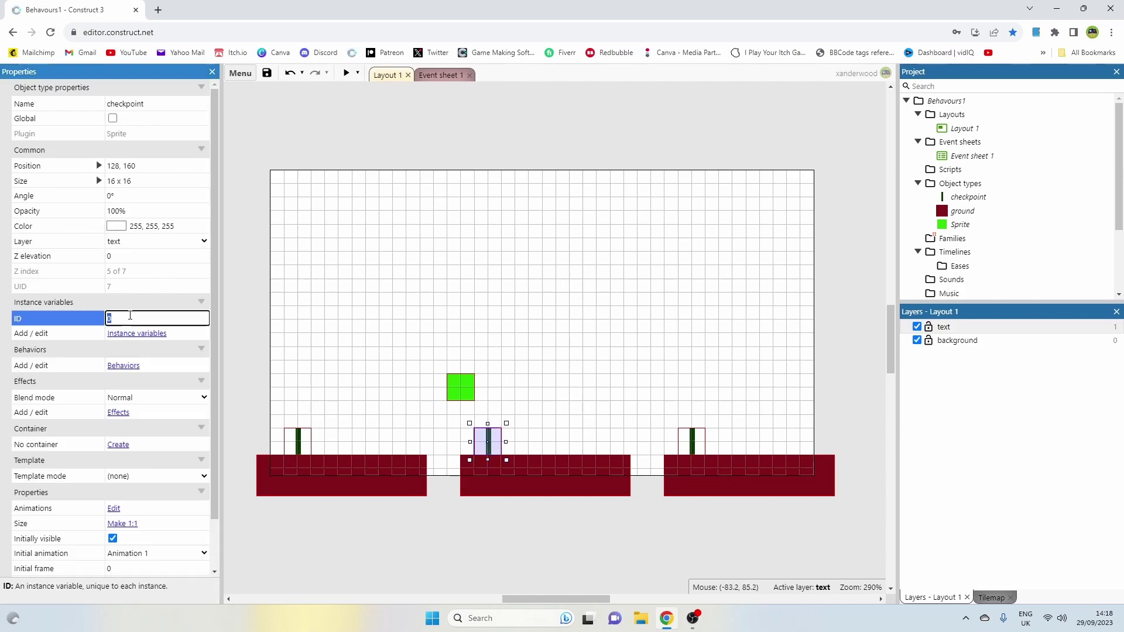
pyautogui.write('1')
pyautogui.click(686, 441)
pyautogui.click(191, 318)
pyautogui.write('2')
pyautogui.click(386, 289)
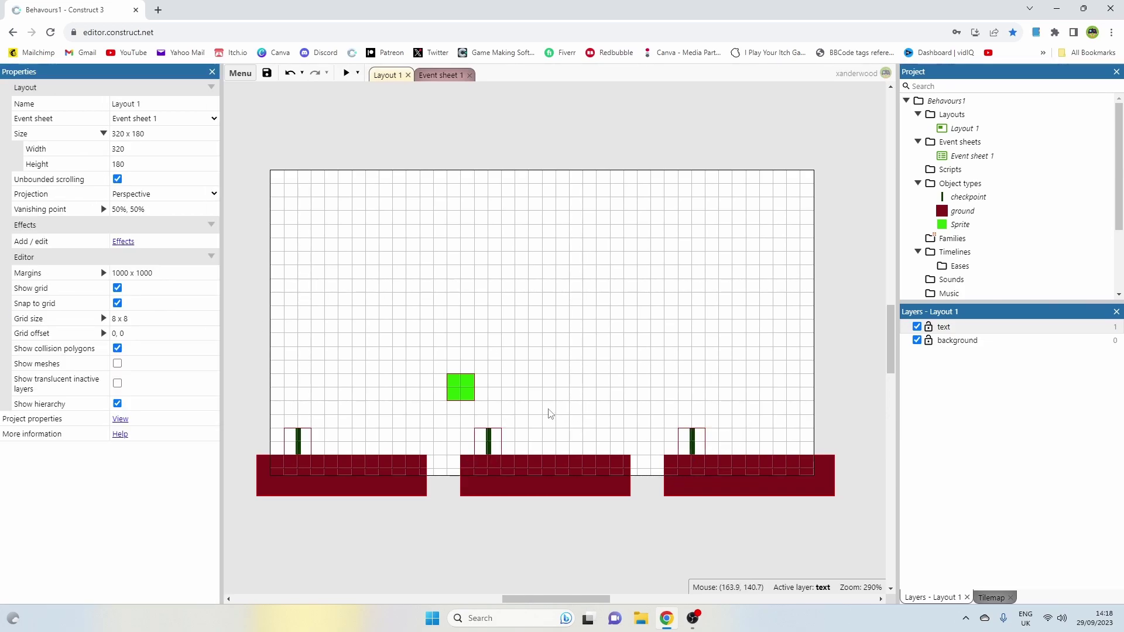
pyautogui.moveTo(468, 391); pyautogui.dragTo(346, 447)
pyautogui.click(402, 251)
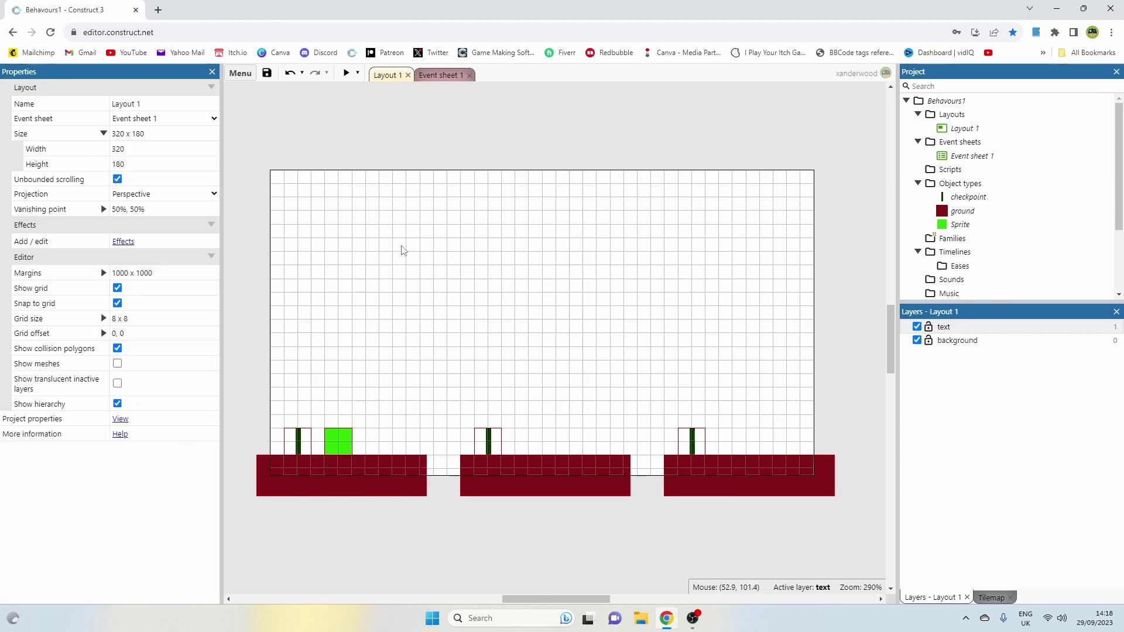
# Declare global number currentCheckpoint = 0 in Event sheet 1, then go back to Layout 1.
pyautogui.click(425, 74)
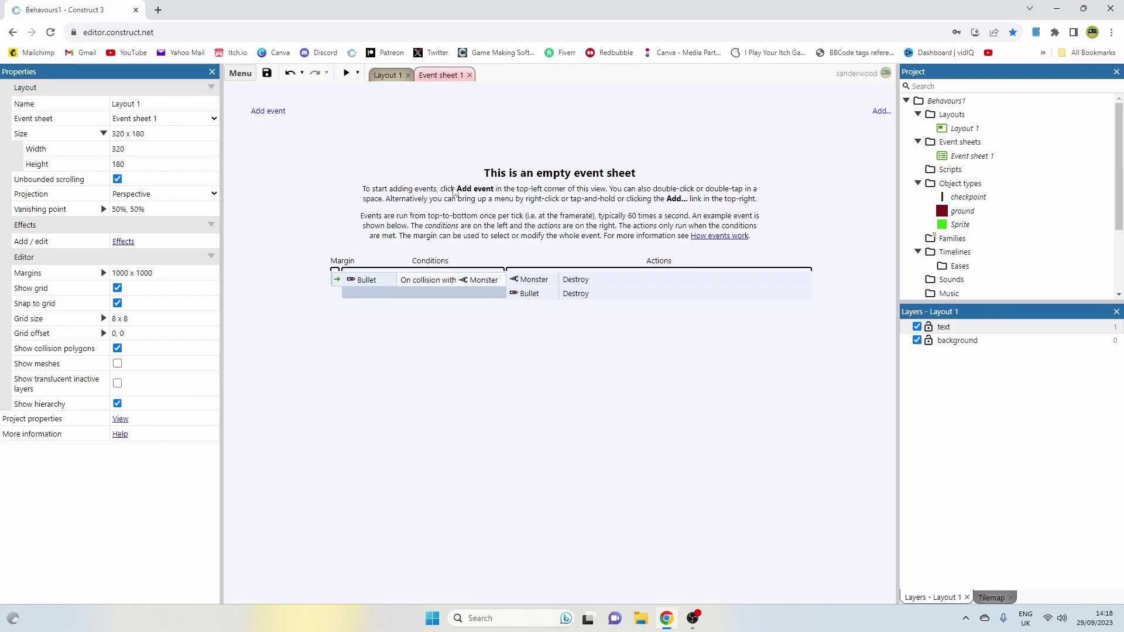
pyautogui.rightClick(369, 159)
pyautogui.click(416, 273)
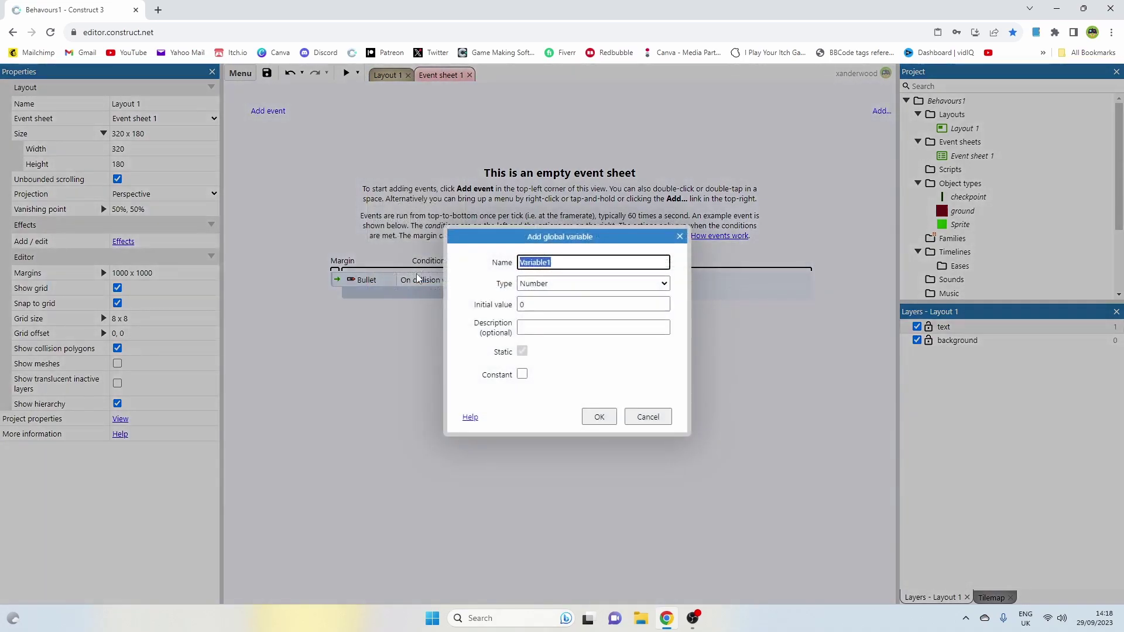
pyautogui.write('cur')
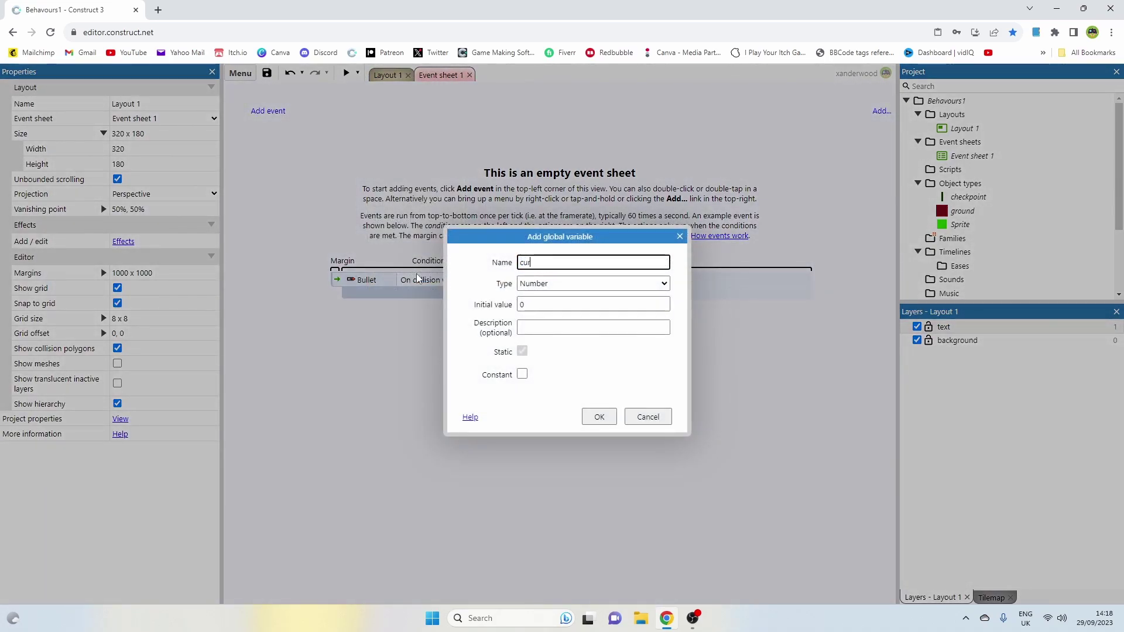
pyautogui.write('rentCheckpoint')
pyautogui.click(597, 417)
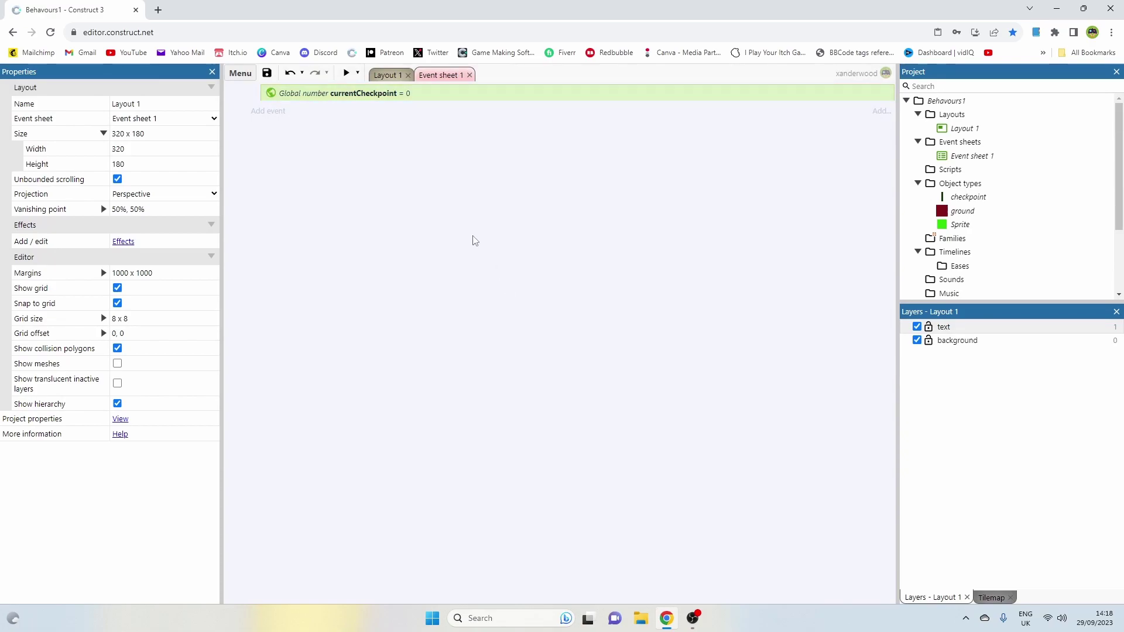
pyautogui.click(385, 75)
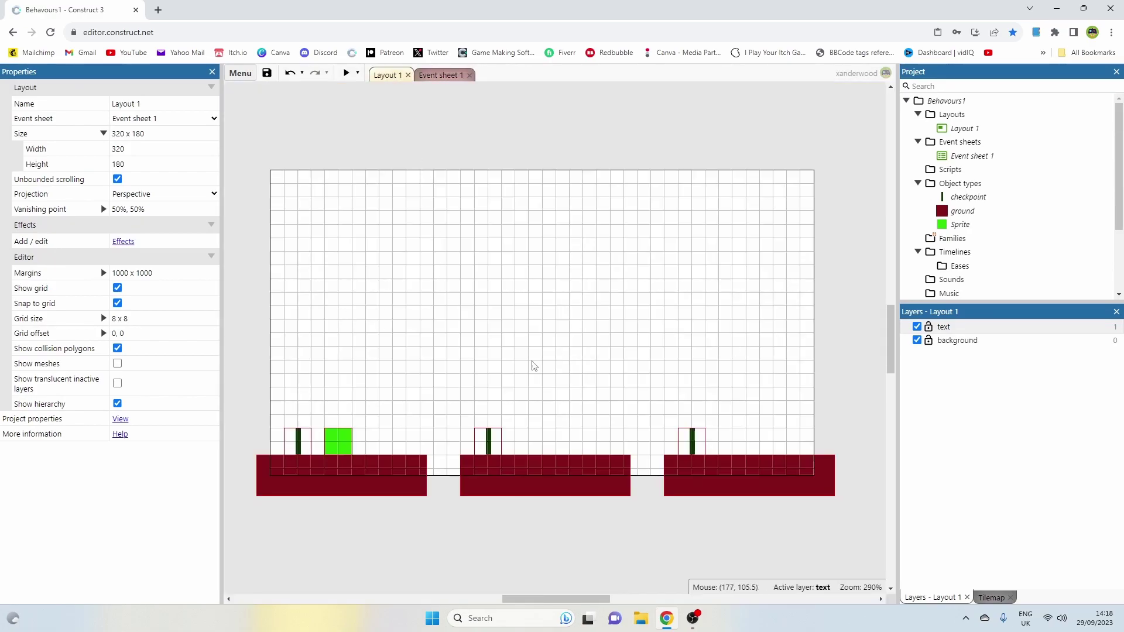
# Add an event with the condition Sprite On collision with another object: checkpoint.
pyautogui.click(435, 74)
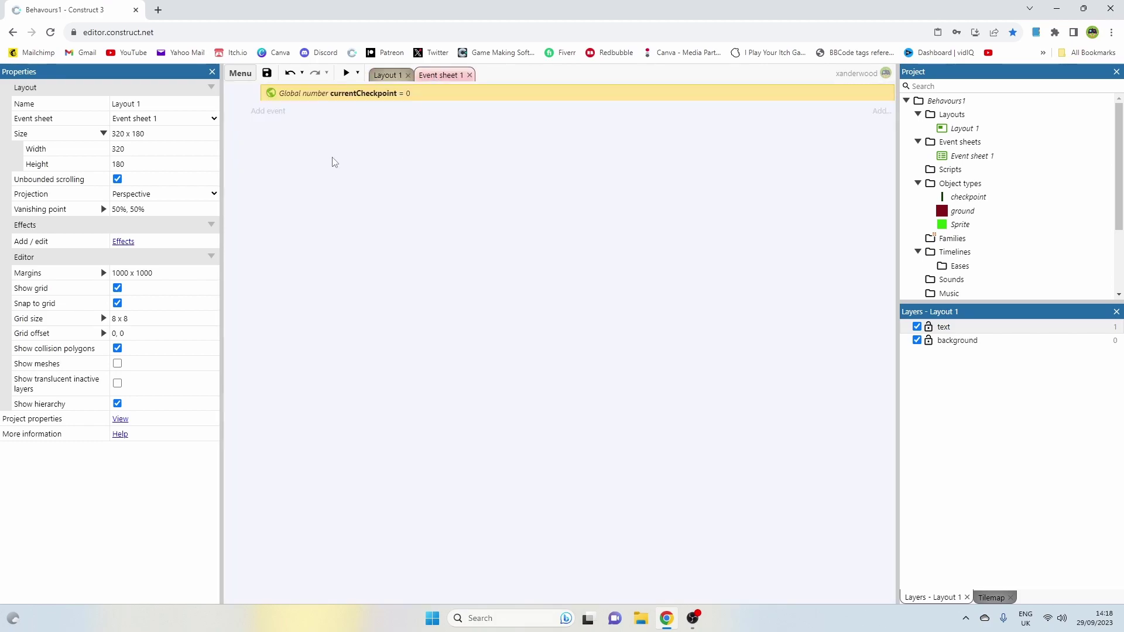
pyautogui.click(267, 111)
pyautogui.doubleClick(739, 219)
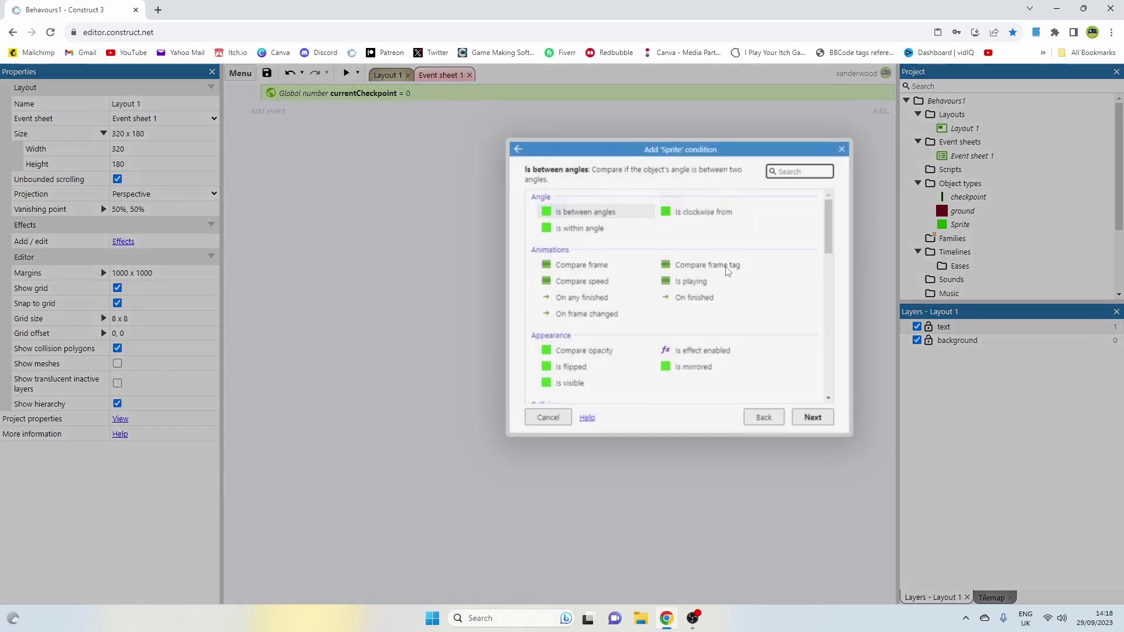
pyautogui.scroll(-2, 710, 349)
pyautogui.click(729, 320)
pyautogui.doubleClick(729, 322)
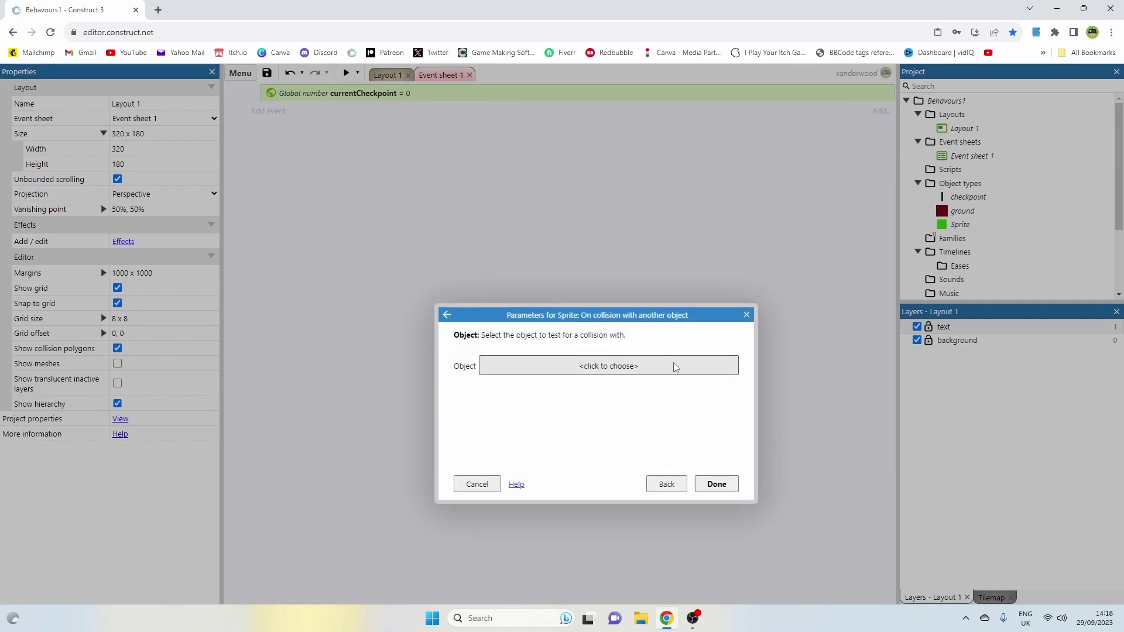
pyautogui.click(674, 366)
pyautogui.doubleClick(647, 341)
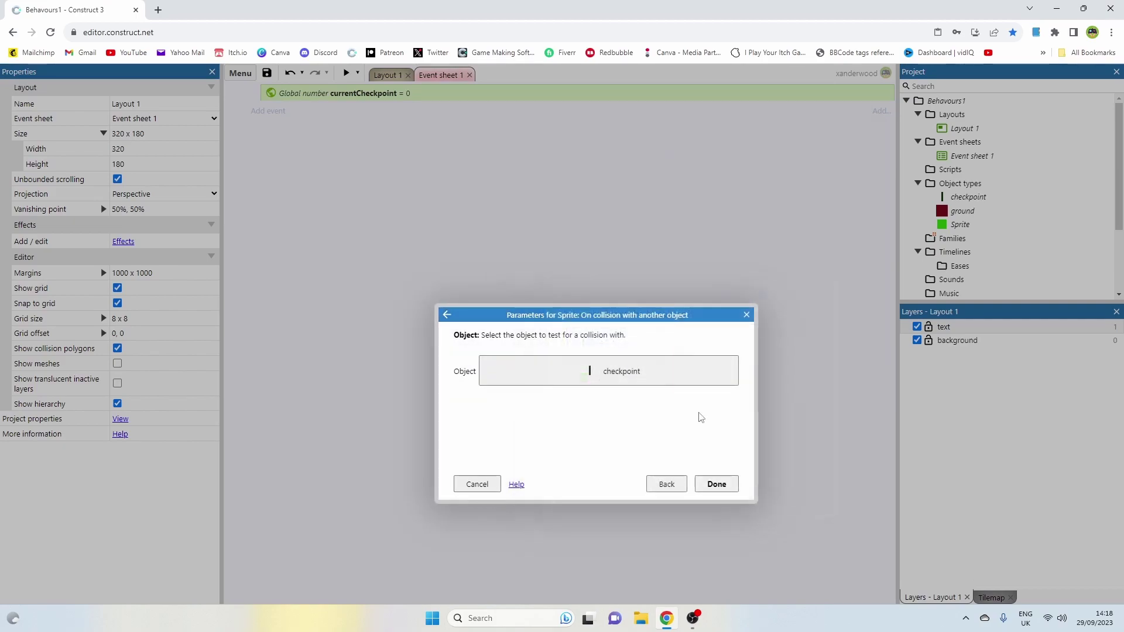
pyautogui.click(720, 490)
# Add a System action setting currentCheckpoint to checkpoint.ID to that event.
pyautogui.click(518, 110)
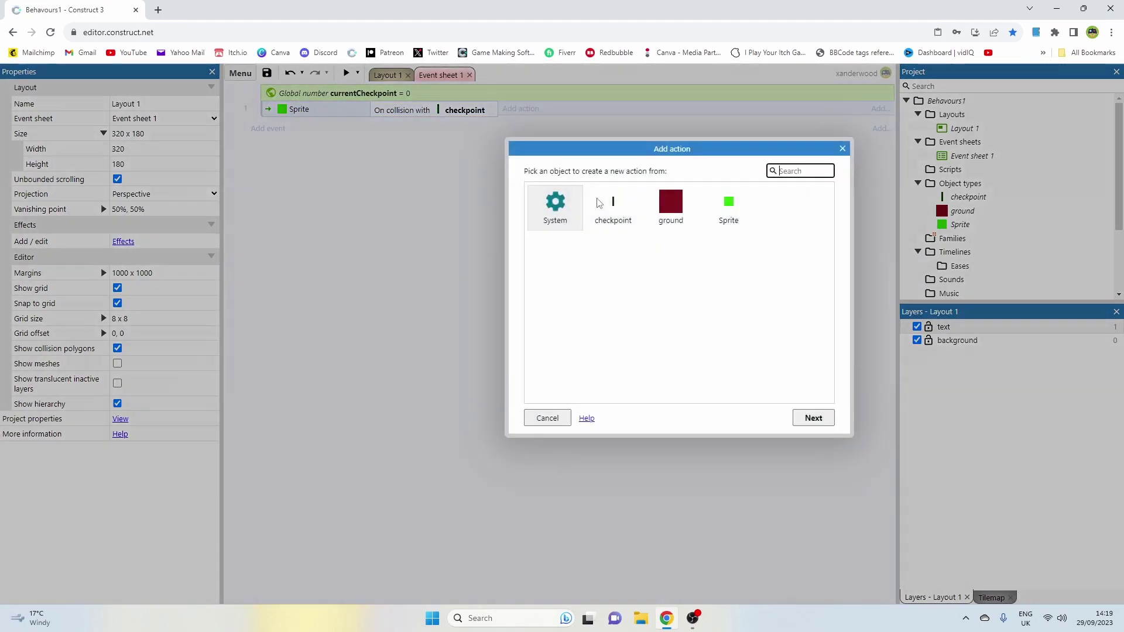
pyautogui.doubleClick(556, 208)
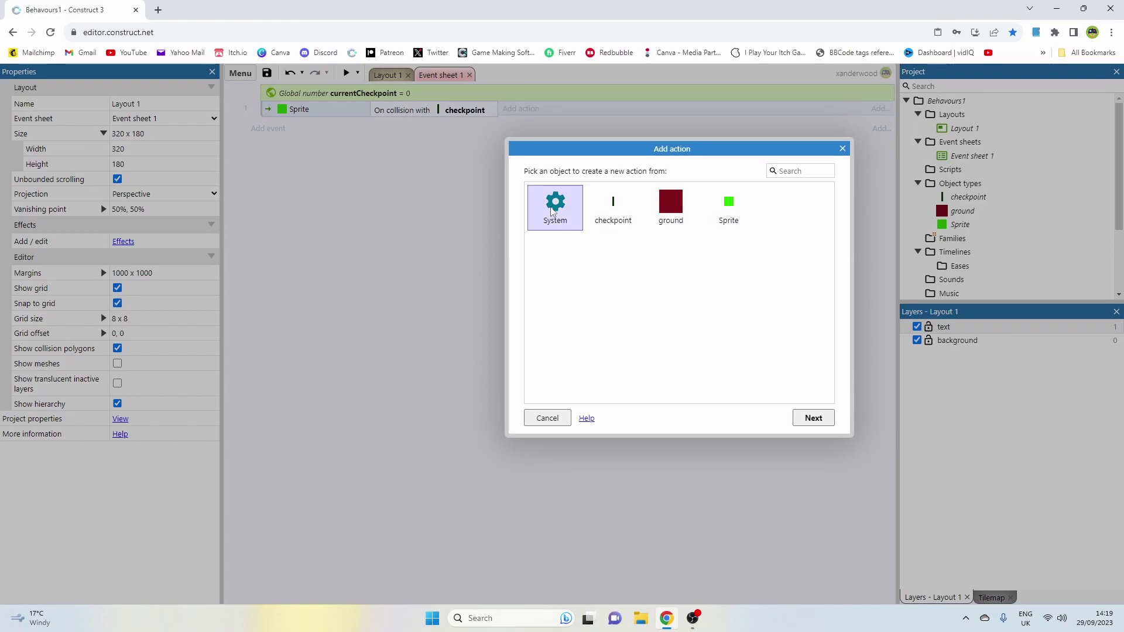
pyautogui.scroll(-2, 623, 311)
pyautogui.scroll(-8, 623, 310)
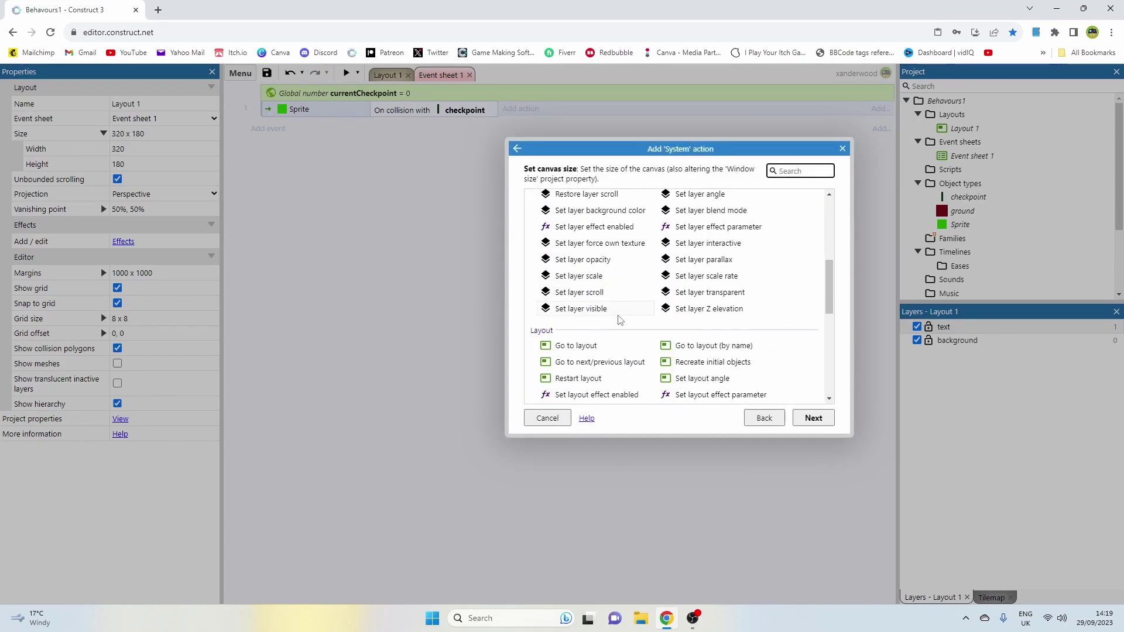
pyautogui.scroll(9, 594, 339)
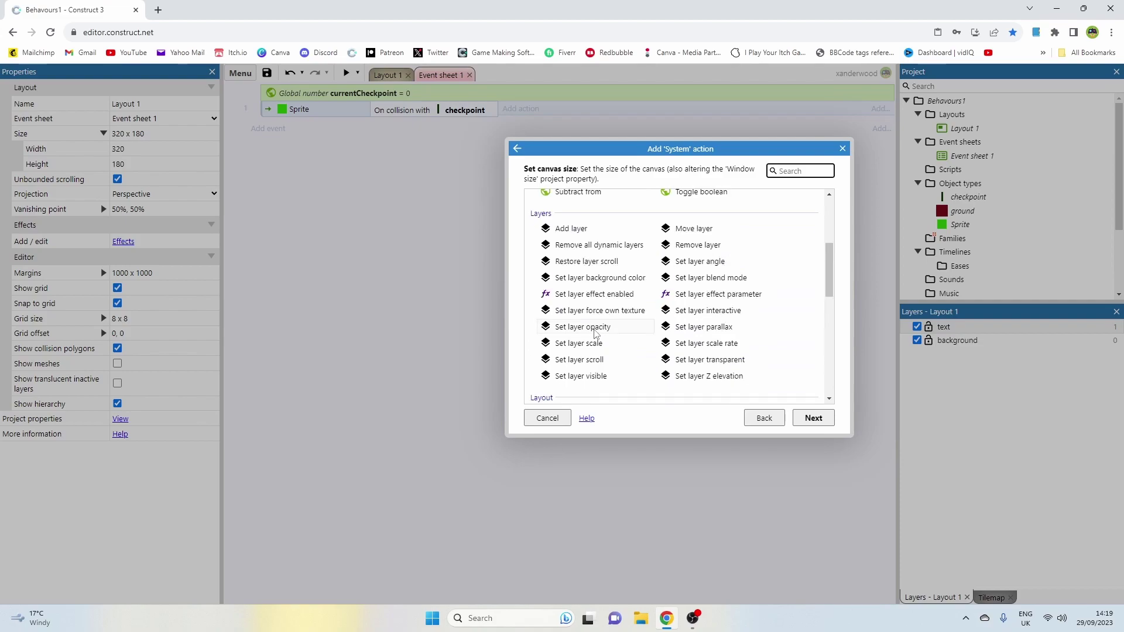
pyautogui.doubleClick(690, 292)
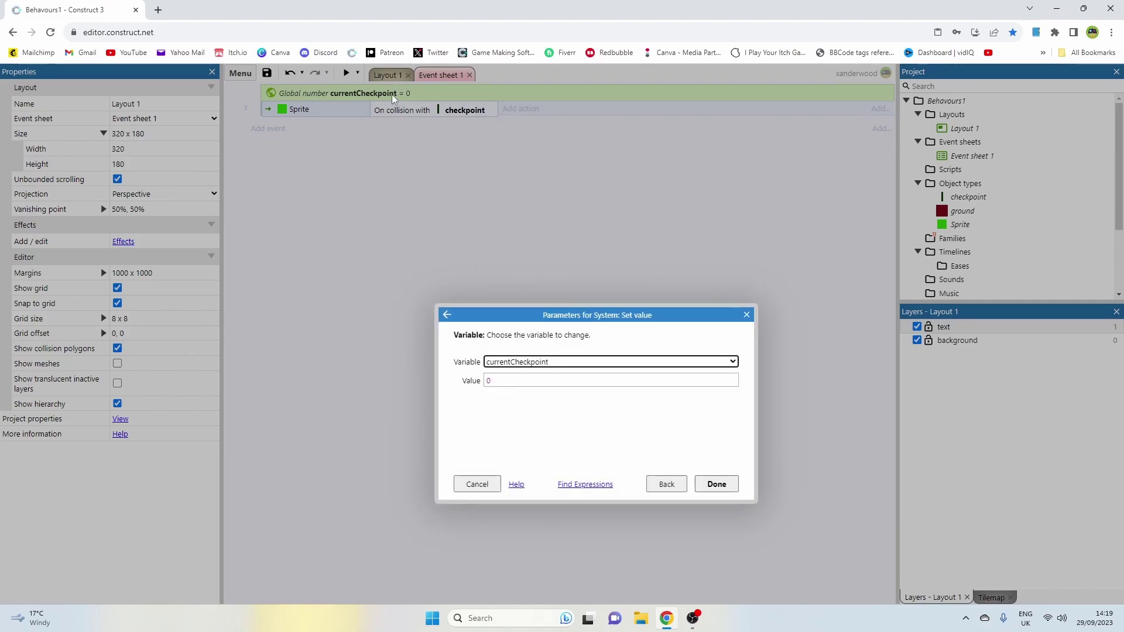
pyautogui.click(506, 387)
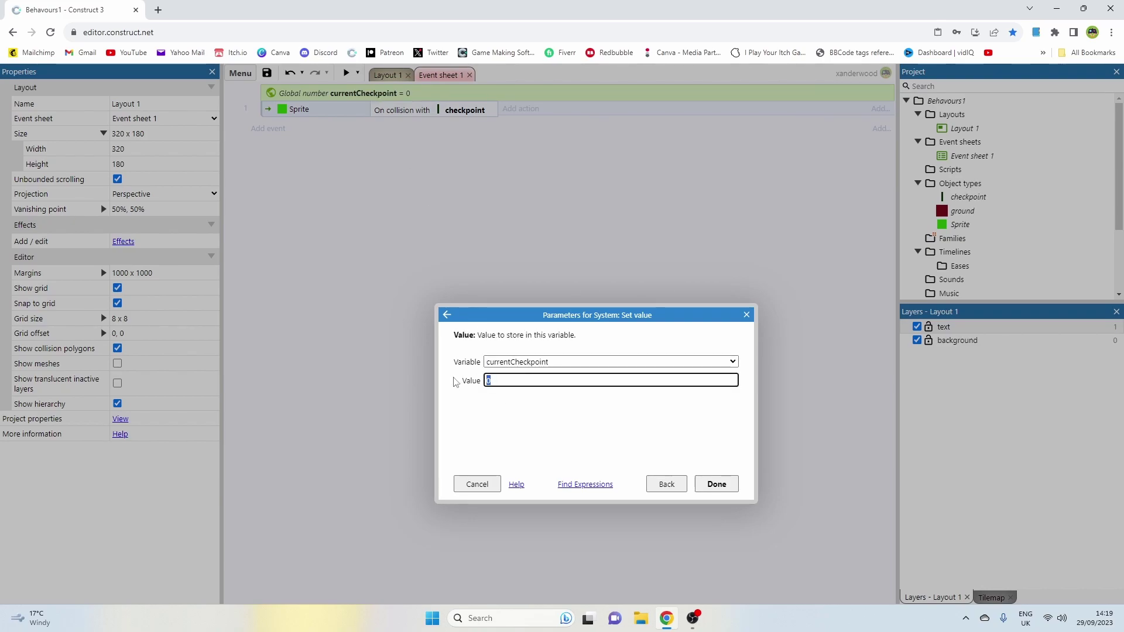
pyautogui.write('che')
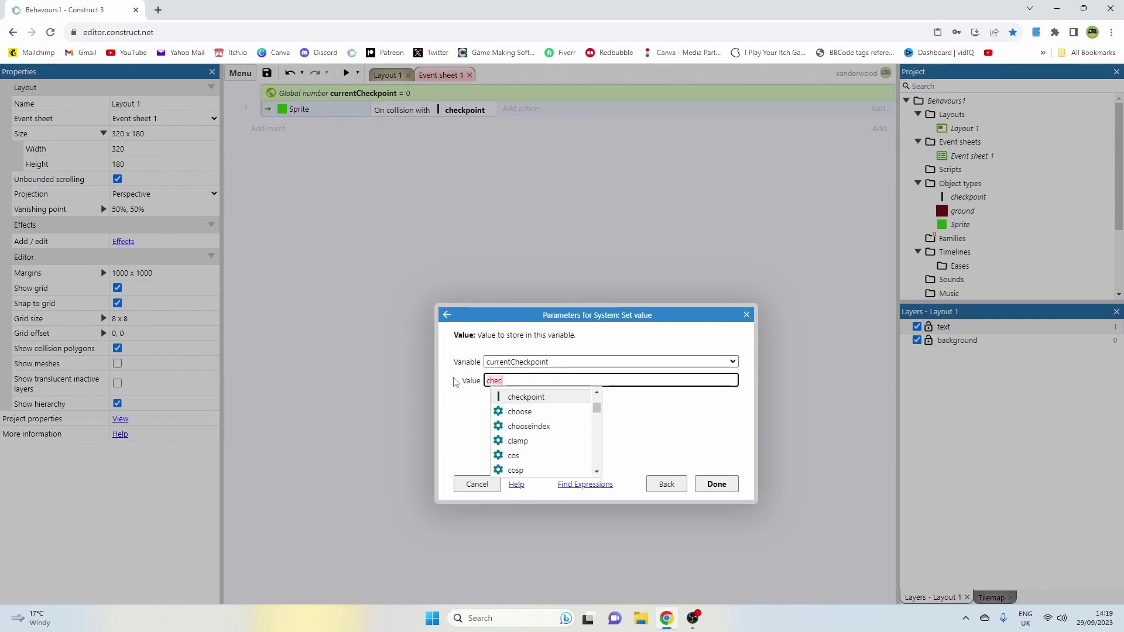
pyautogui.write('c')
pyautogui.press('Return')
pyautogui.write('.i')
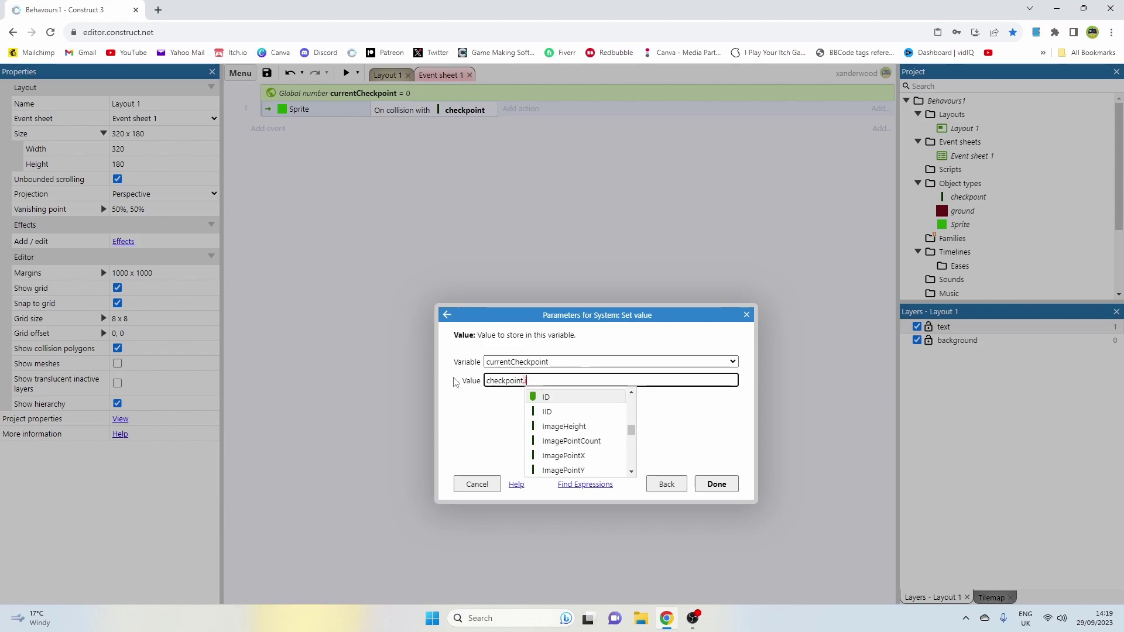
pyautogui.write('d')
pyautogui.press('Return')
pyautogui.press('Return')
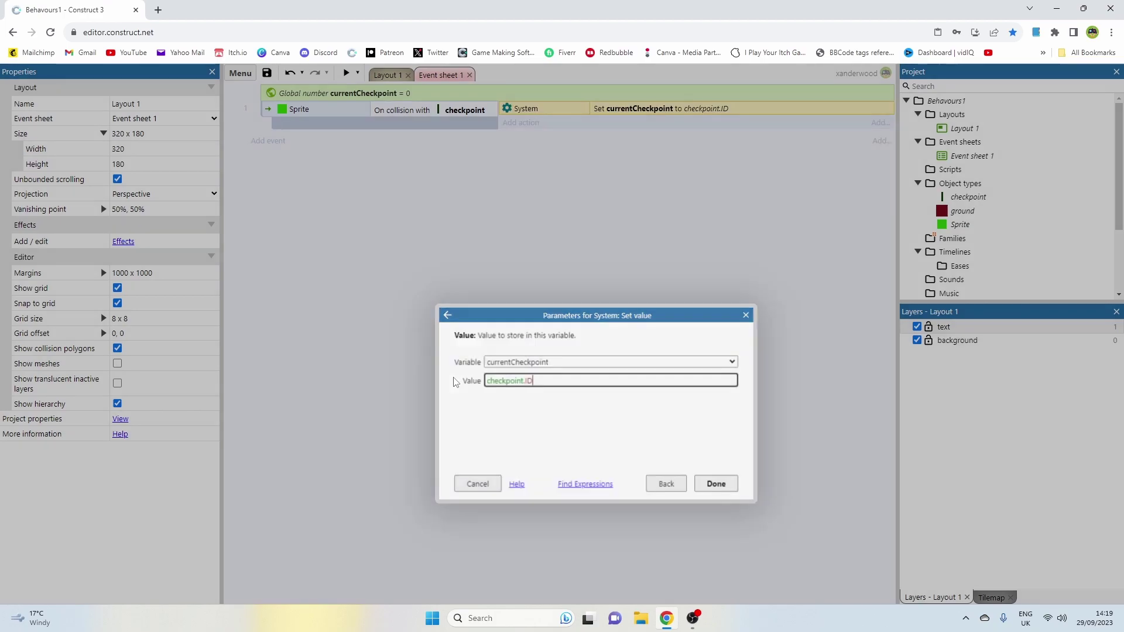
pyautogui.click(383, 75)
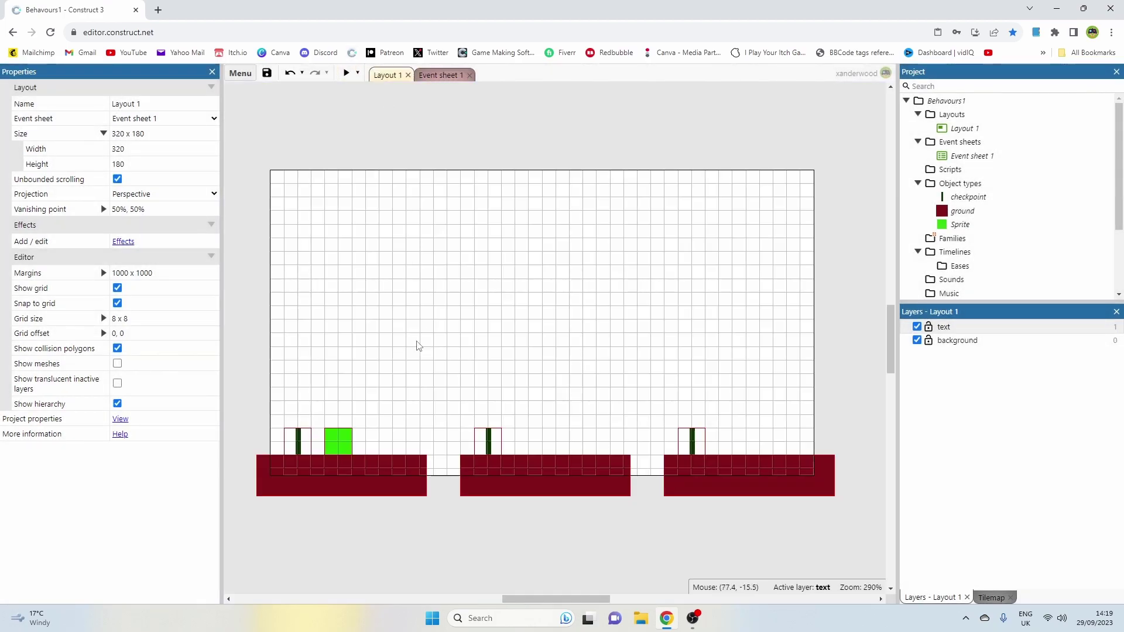
# Check the ID values of the three checkpoints in Properties.
pyautogui.click(299, 443)
pyautogui.click(117, 319)
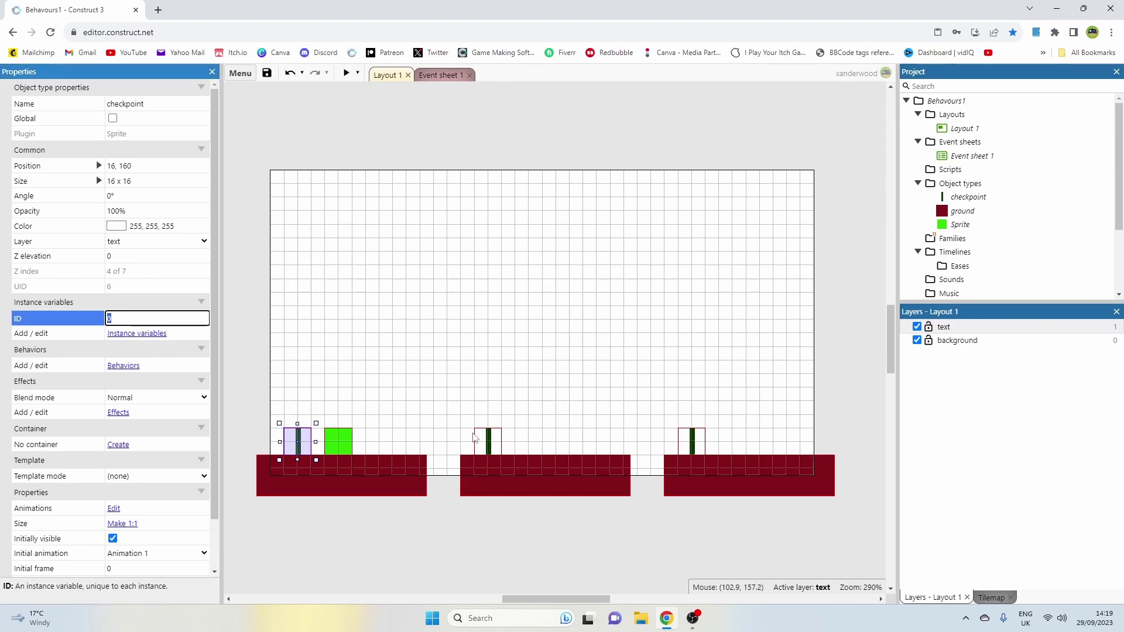
pyautogui.click(488, 442)
pyautogui.click(691, 443)
pyautogui.click(439, 75)
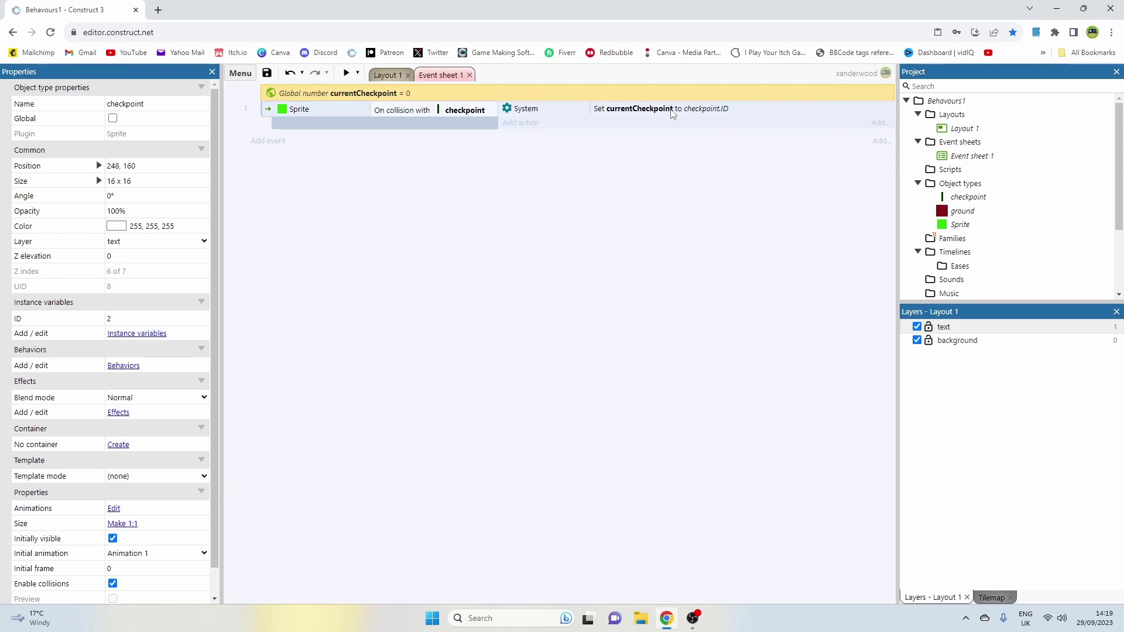
pyautogui.click(387, 75)
pyautogui.click(299, 443)
pyautogui.click(493, 443)
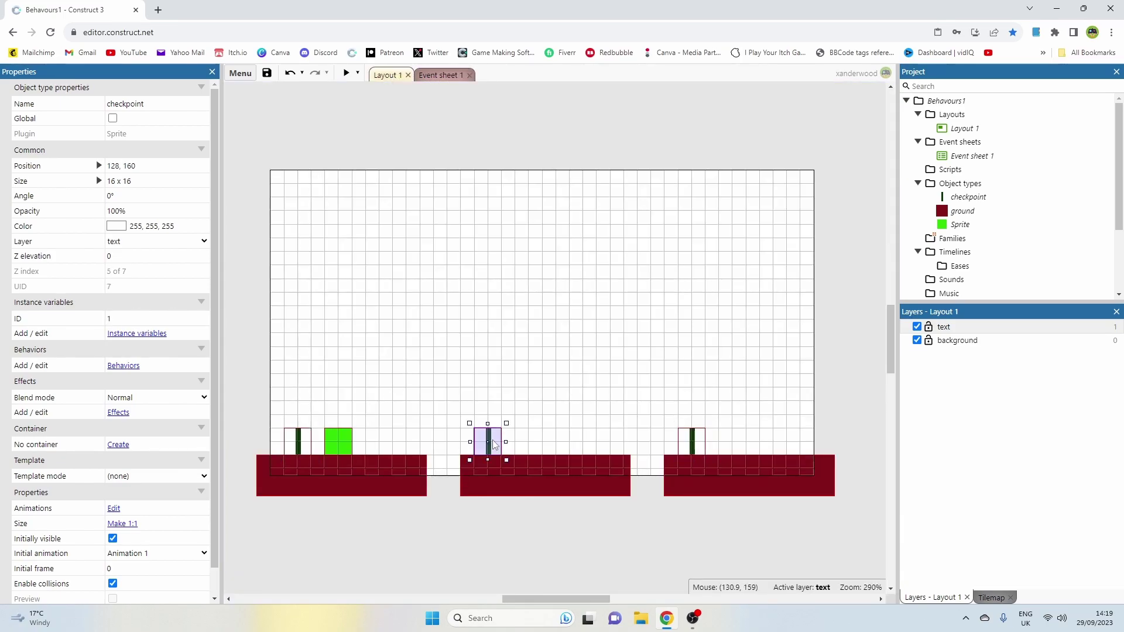
pyautogui.click(691, 443)
pyautogui.click(547, 376)
pyautogui.click(436, 75)
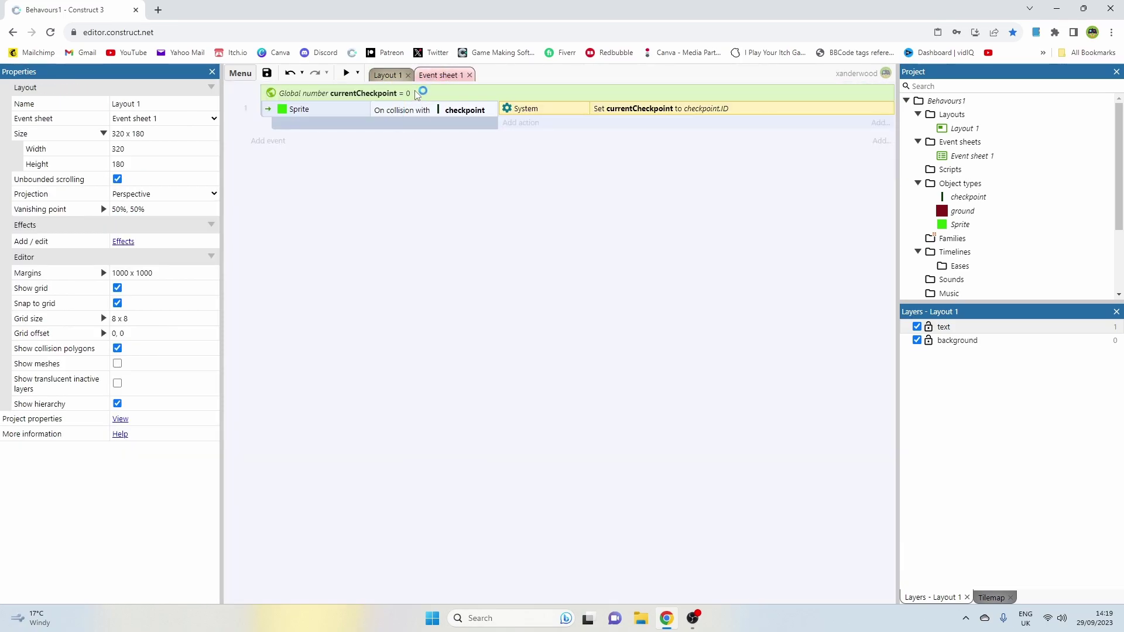
pyautogui.click(387, 75)
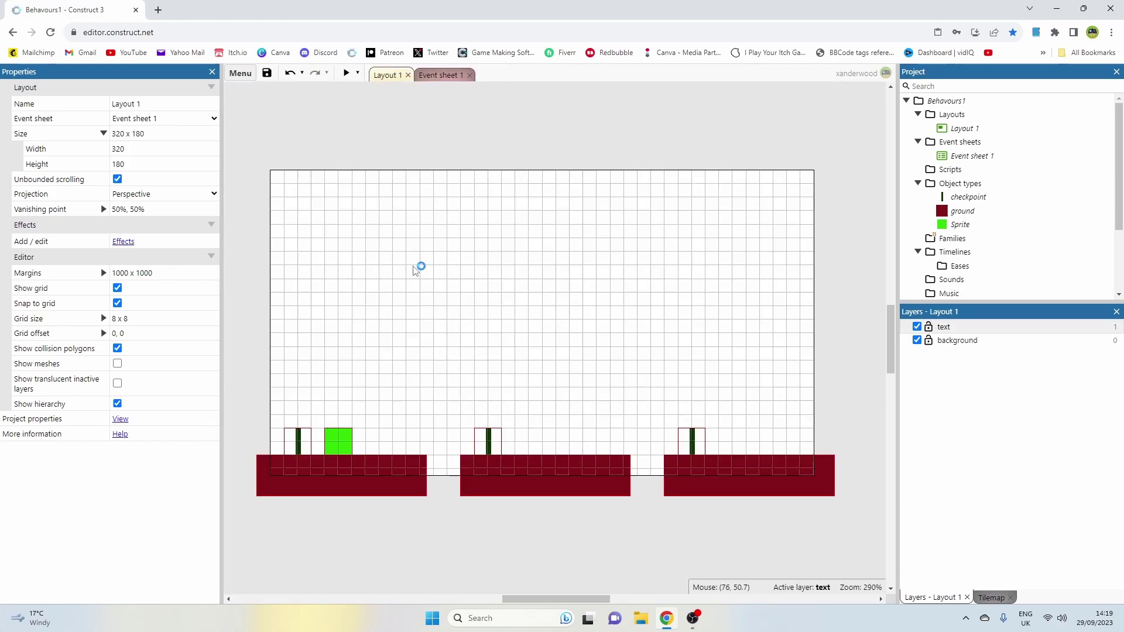
# Move the green player sprite to about 240, 152 beside the third checkpoint.
pyautogui.moveTo(344, 448); pyautogui.dragTo(575, 422)
pyautogui.click(438, 75)
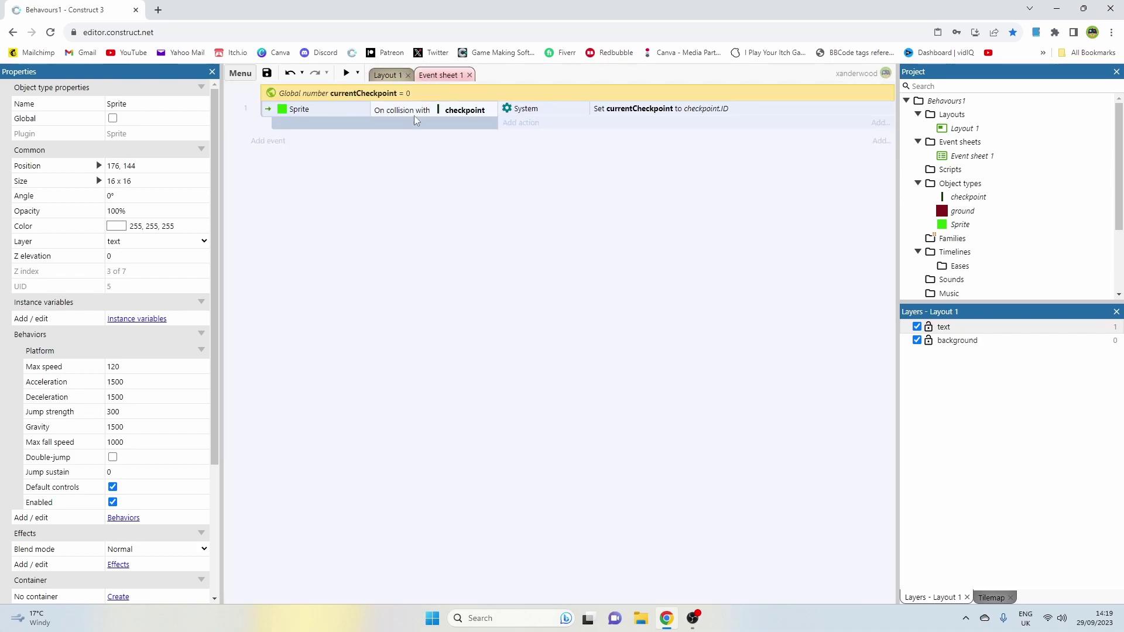
pyautogui.click(385, 74)
pyautogui.moveTo(592, 416); pyautogui.dragTo(604, 406)
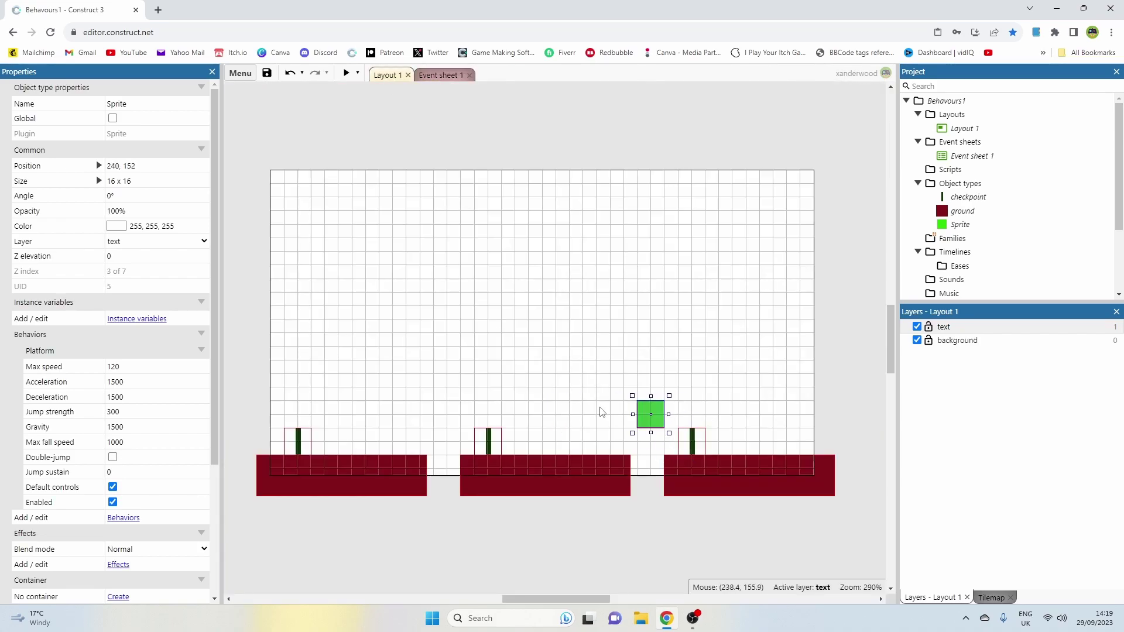